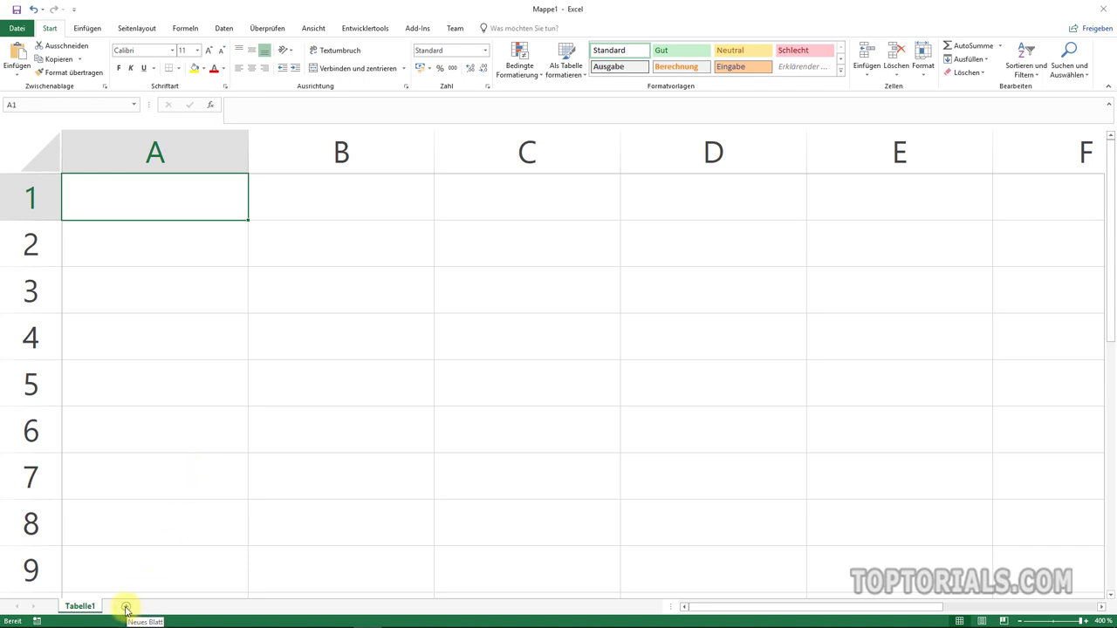
- Add two new sheets to the workbook and rename the first sheet Januar
left_click(126, 608)
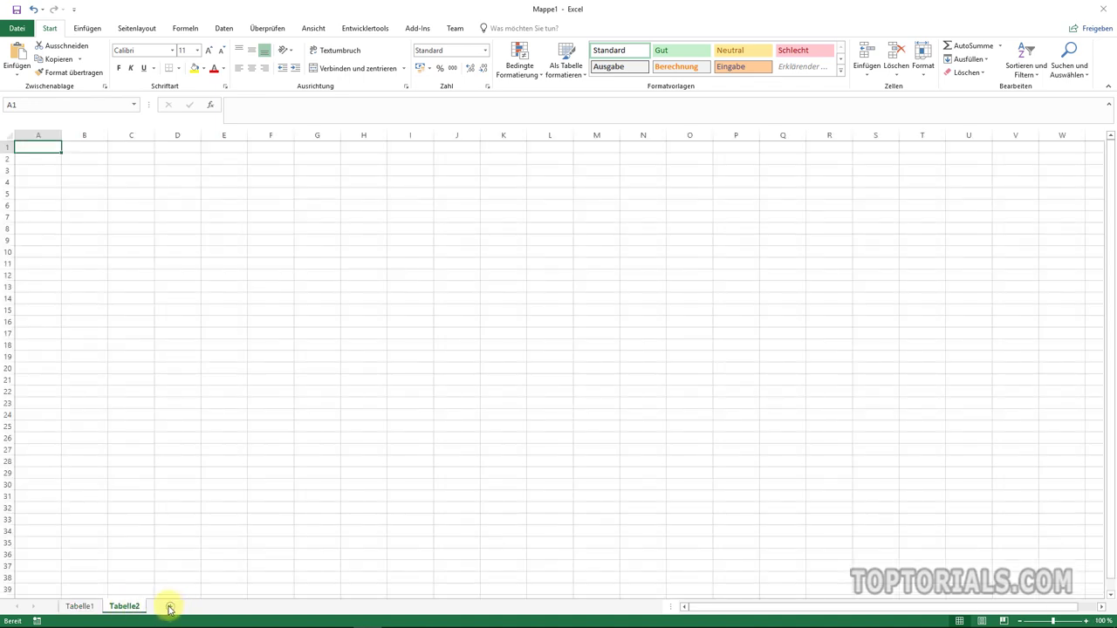
left_click(170, 609)
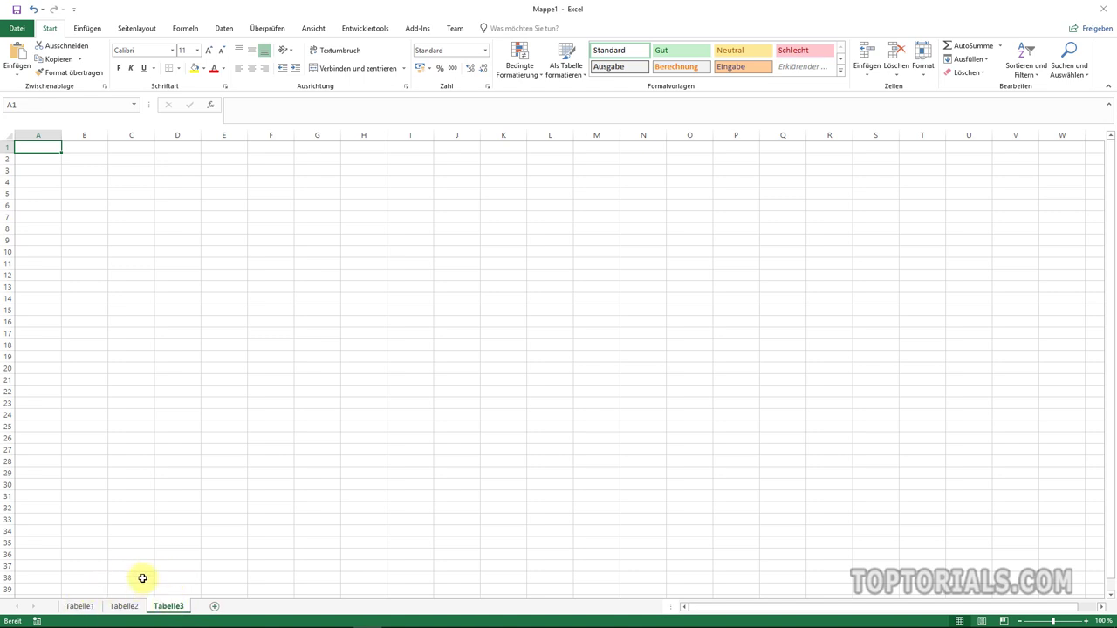
left_click(82, 608)
double_click(82, 607)
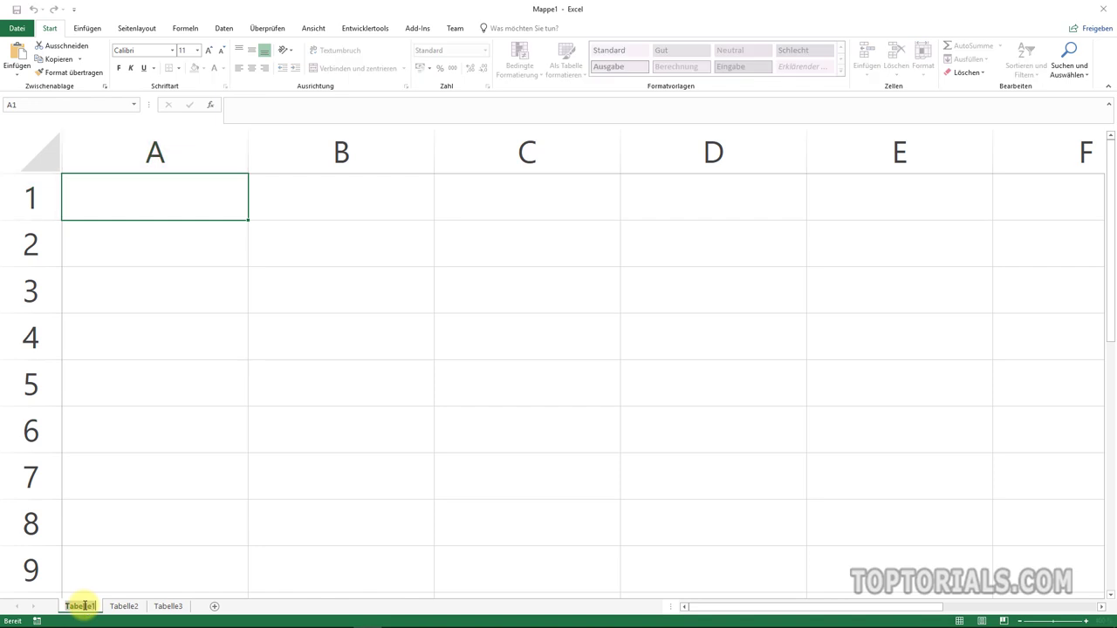
type("Ja")
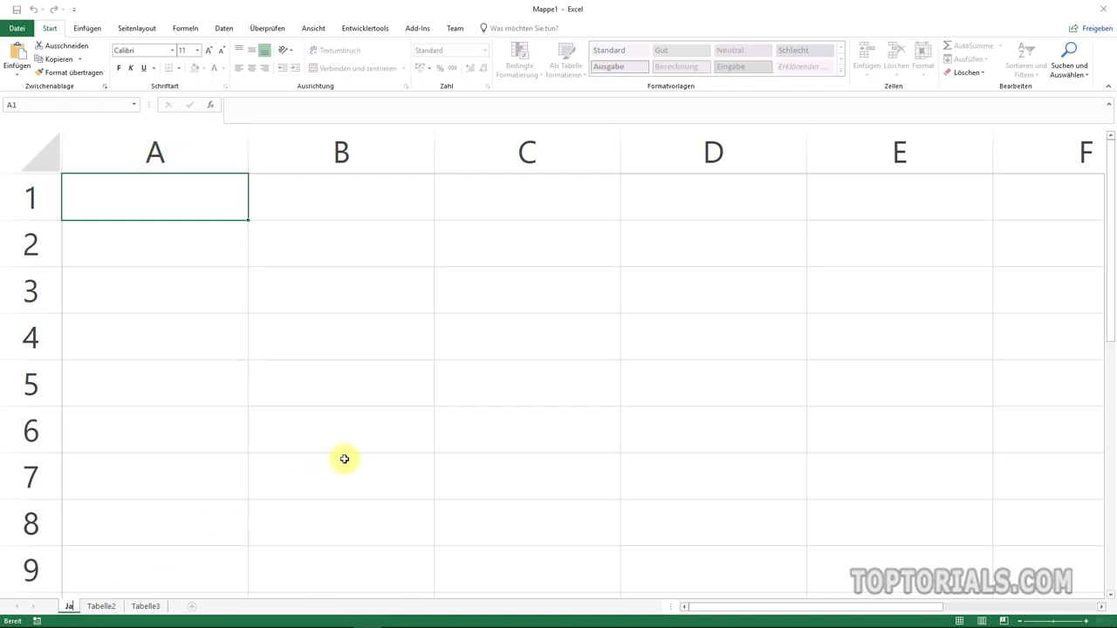
type("nuar")
key("Return")
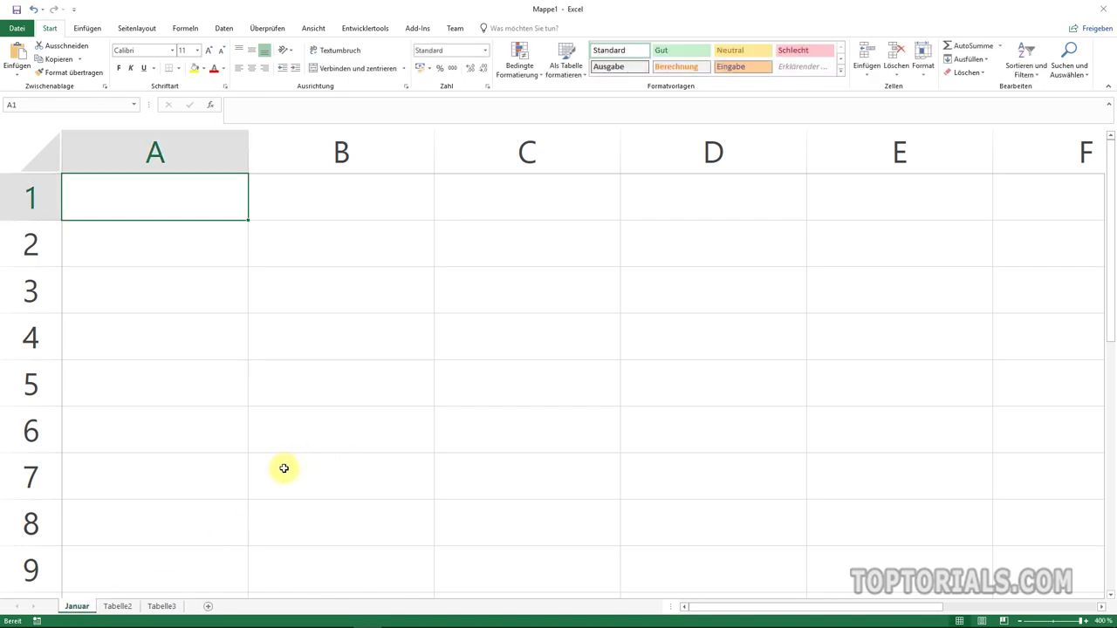
- Rename the second sheet Dezember and the third sheet Gesamt
double_click(118, 605)
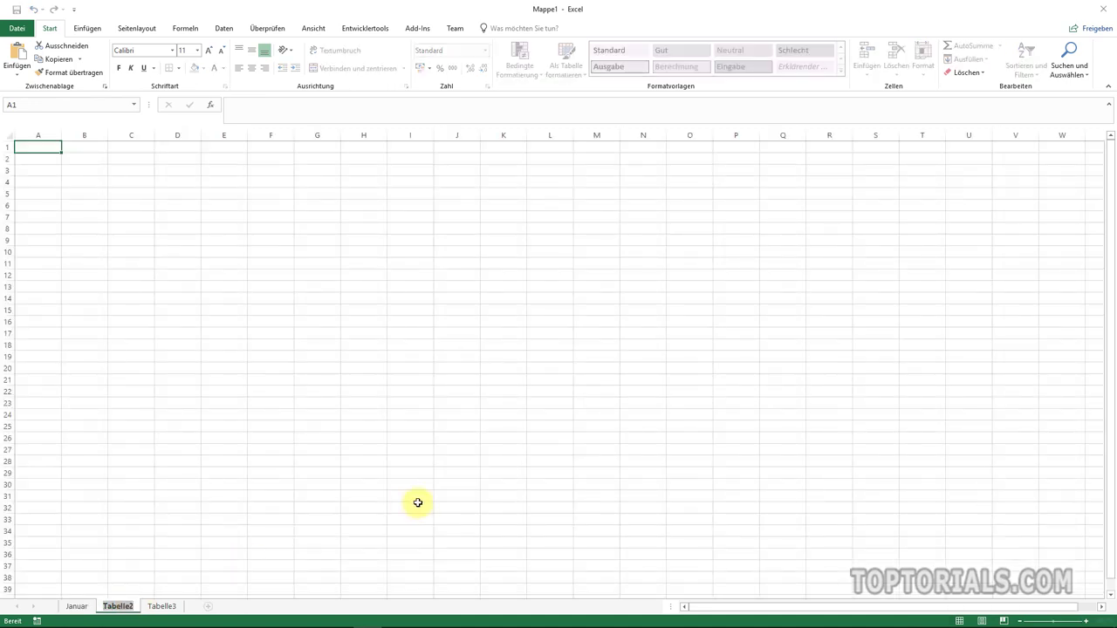
type("Dezember")
key("Return")
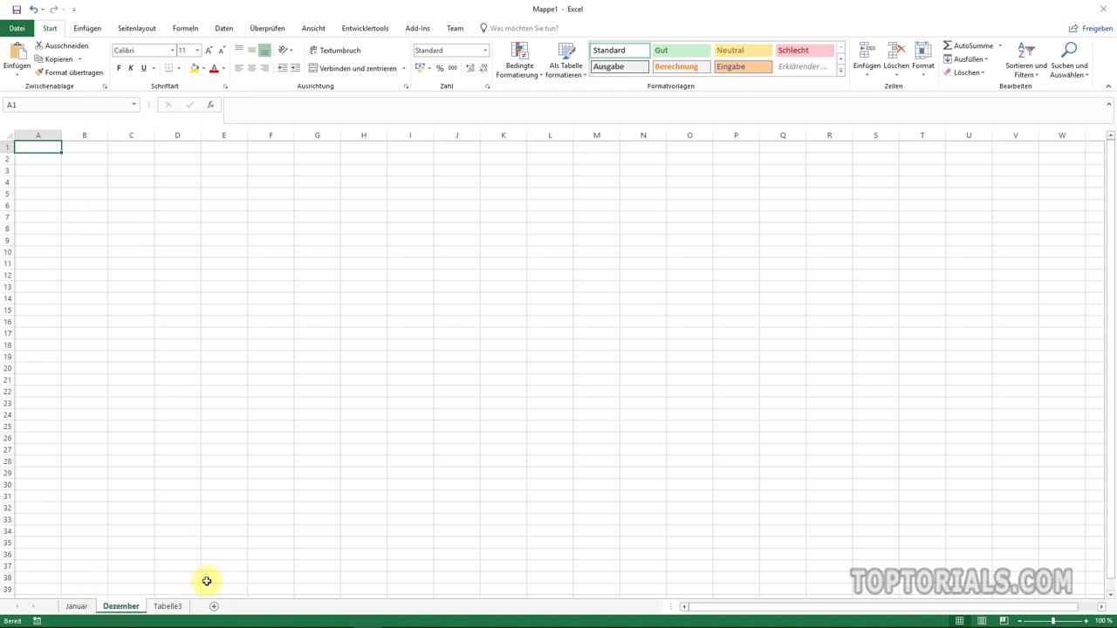
double_click(168, 608)
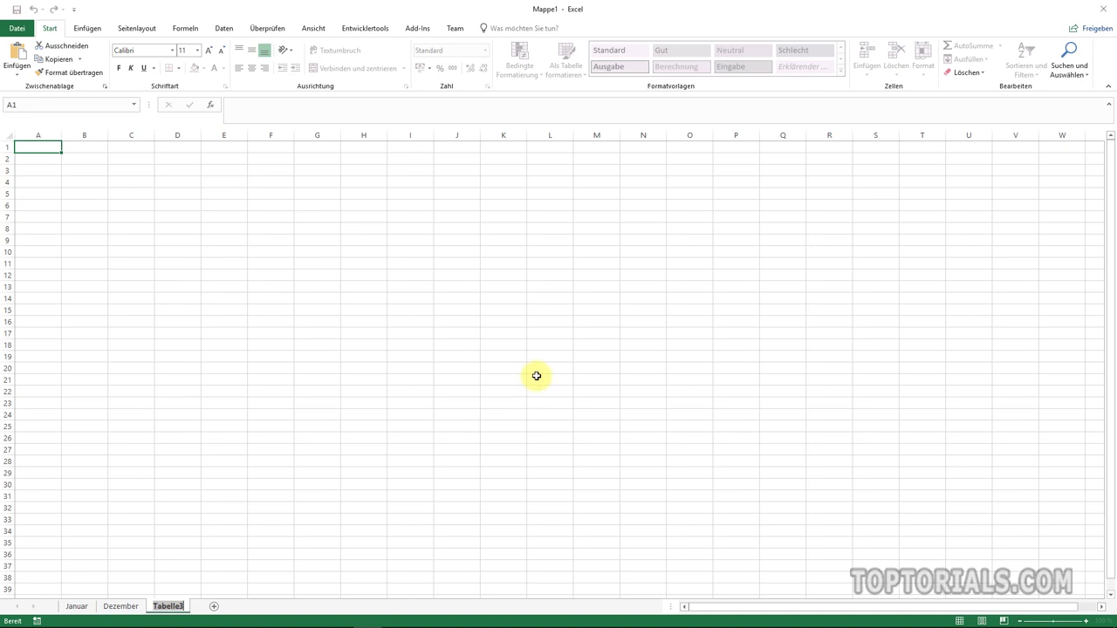
type("GE")
key("BackSpace")
key("BackSpace")
type("Ge")
type("samt")
key("Return")
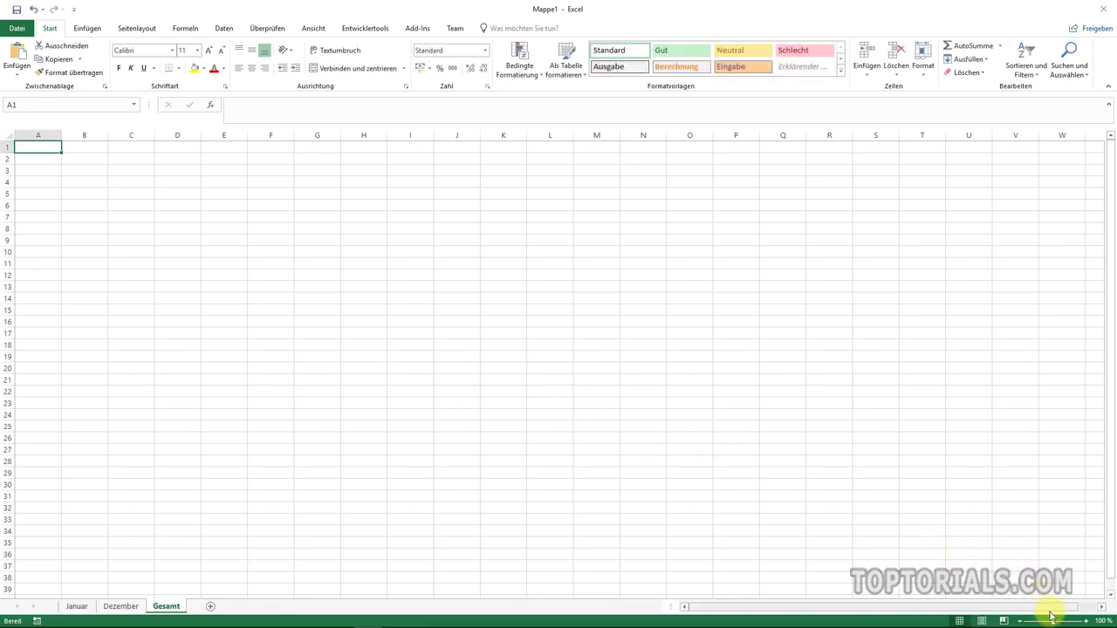
- Zoom the sheets to 400% and enter 1 in cell A1 of Januar
left_click_drag(1054, 622, 1082, 621)
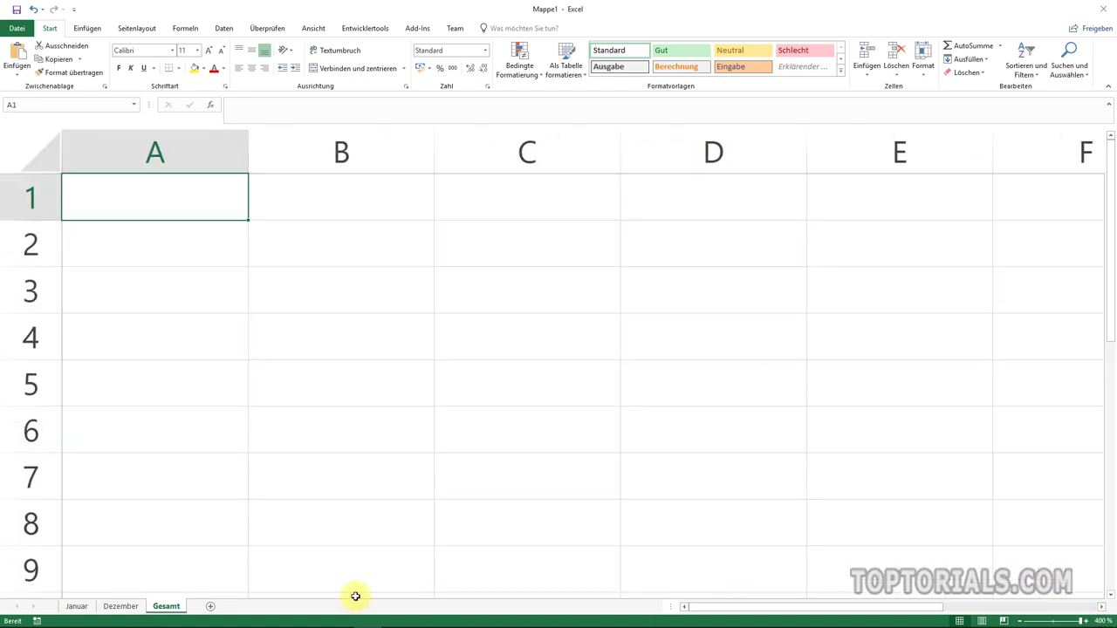
left_click(119, 607)
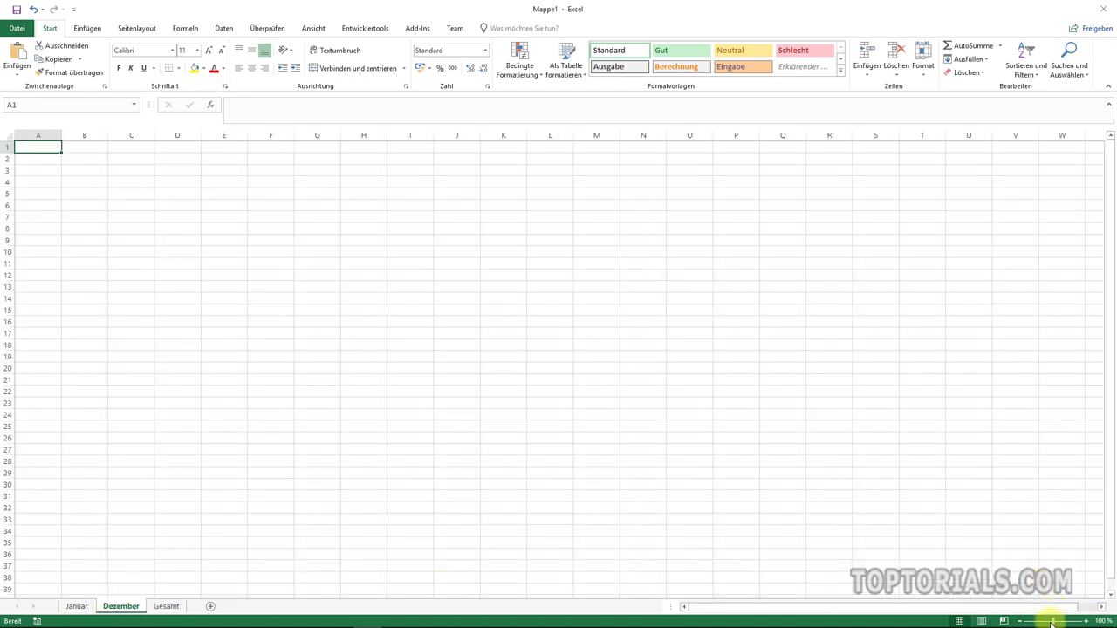
left_click_drag(1072, 623, 1082, 621)
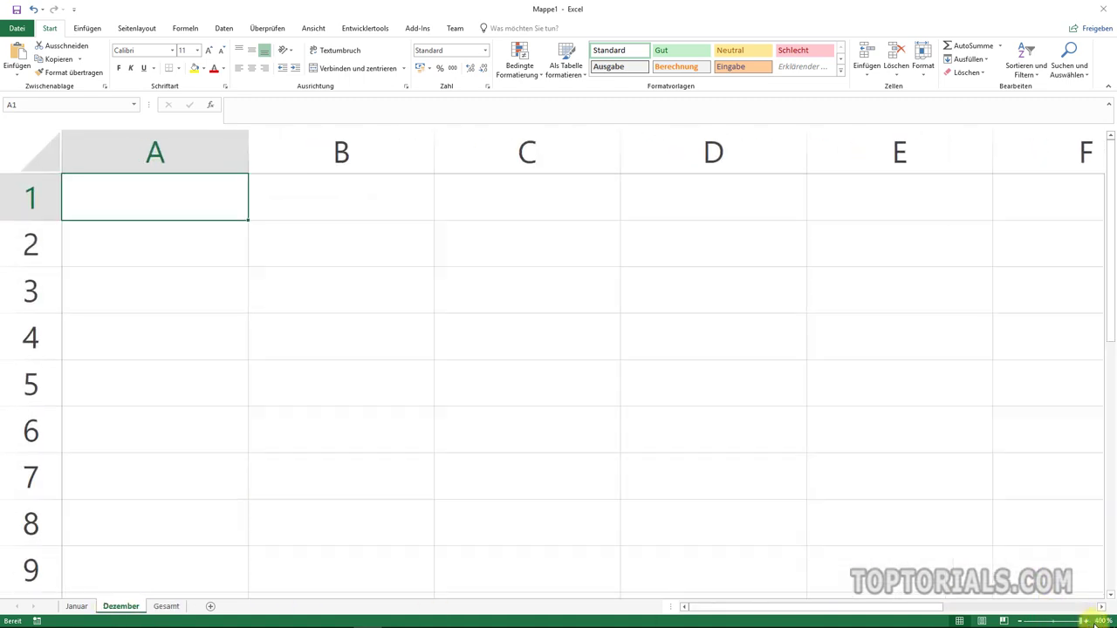
left_click(83, 607)
left_click(166, 607)
left_click(120, 607)
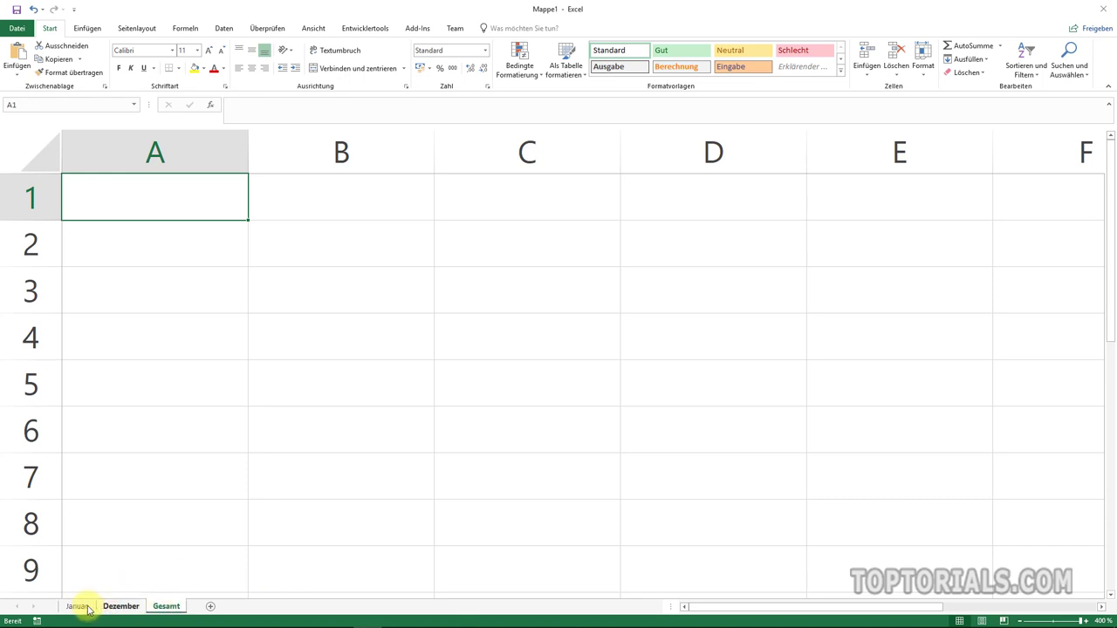
left_click(83, 608)
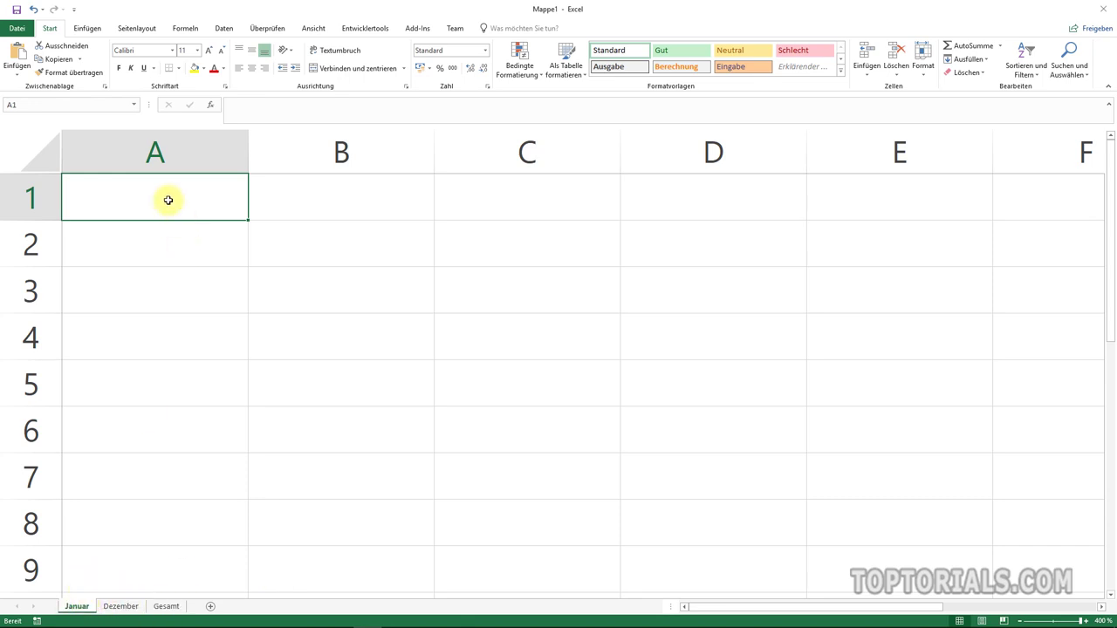
type("1")
key("Return")
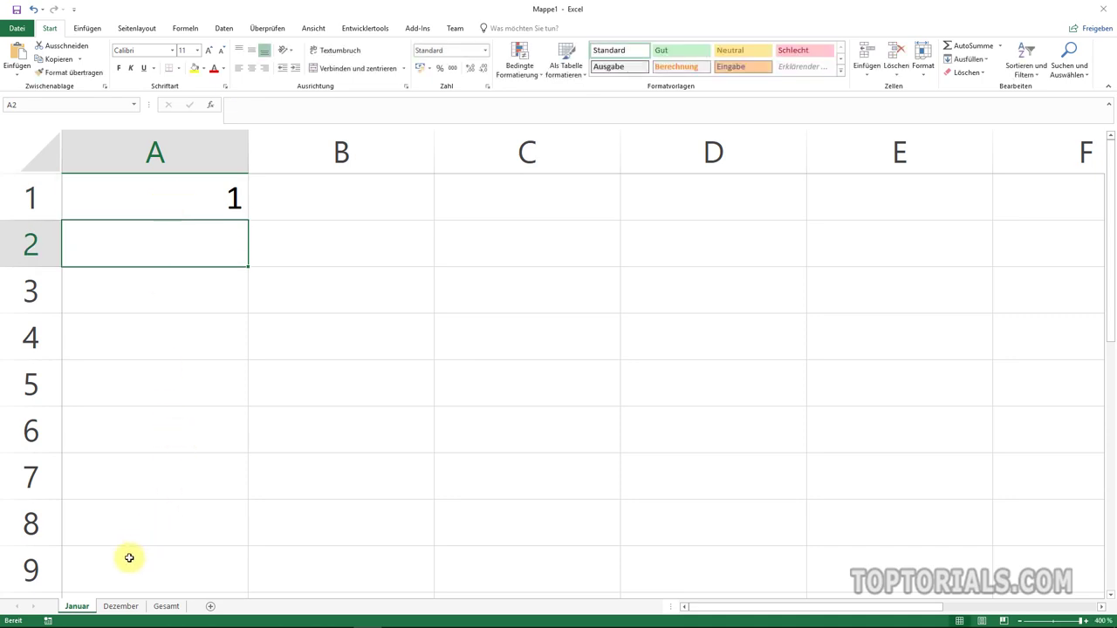
- Enter 100 in cell A1 of the Dezember sheet
left_click(123, 606)
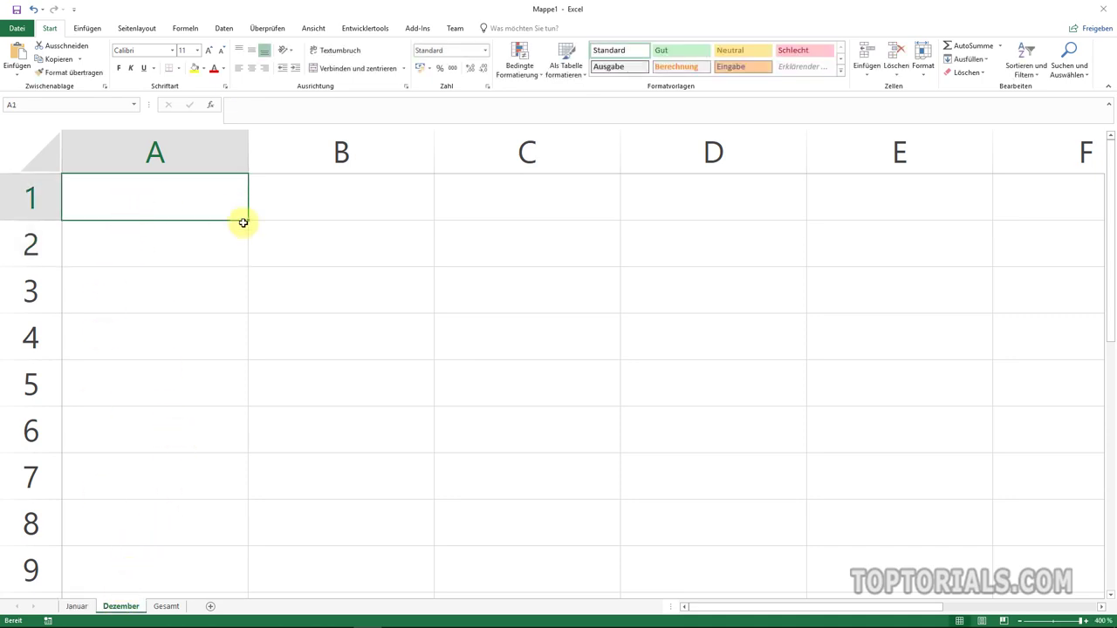
type("100")
key("Return")
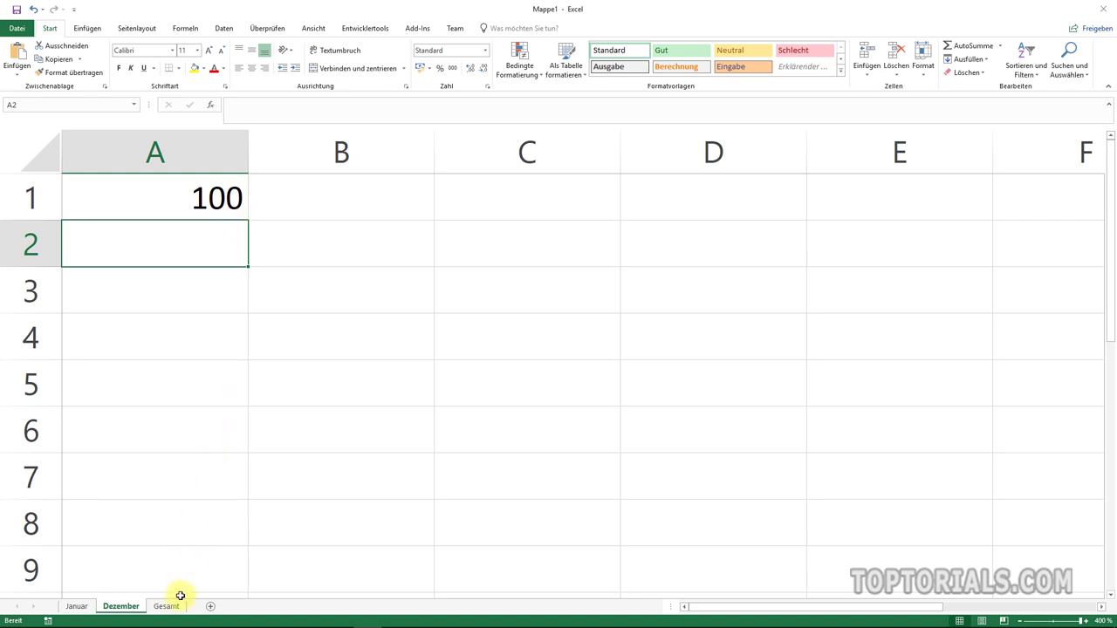
left_click(166, 606)
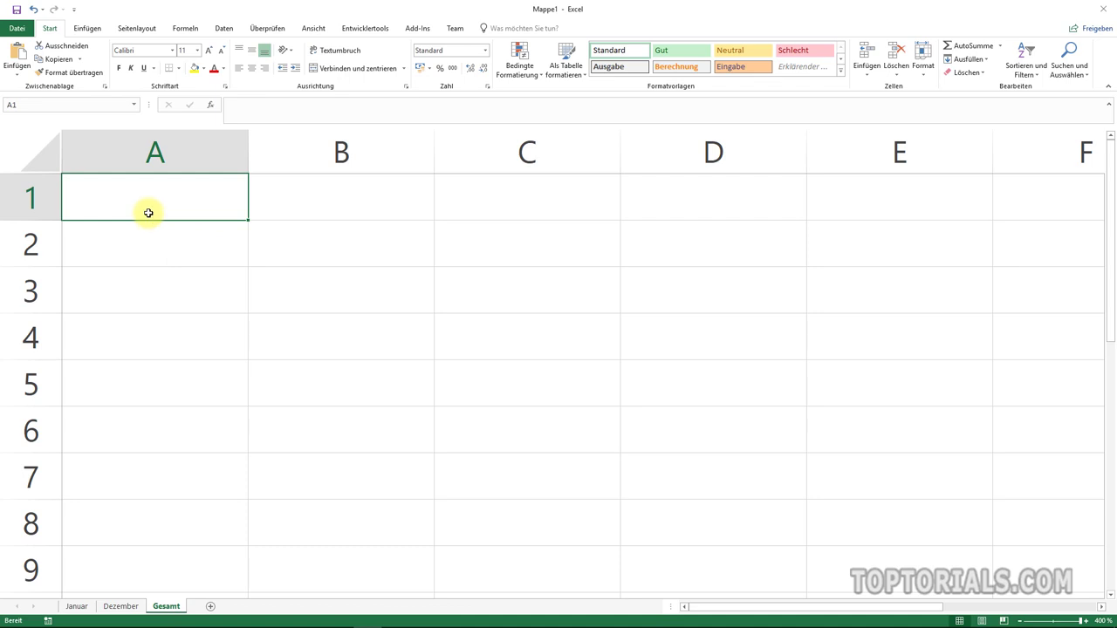
- Enter =Januar!A1+Dezember!A1 in Gesamt cell A1, giving 101
type("=")
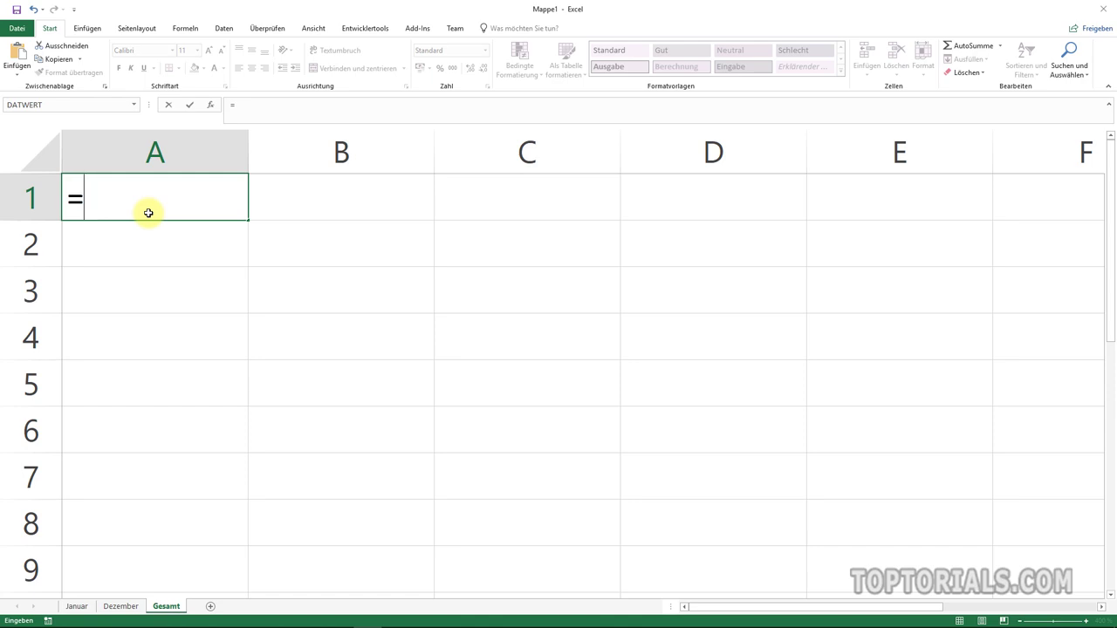
left_click(76, 606)
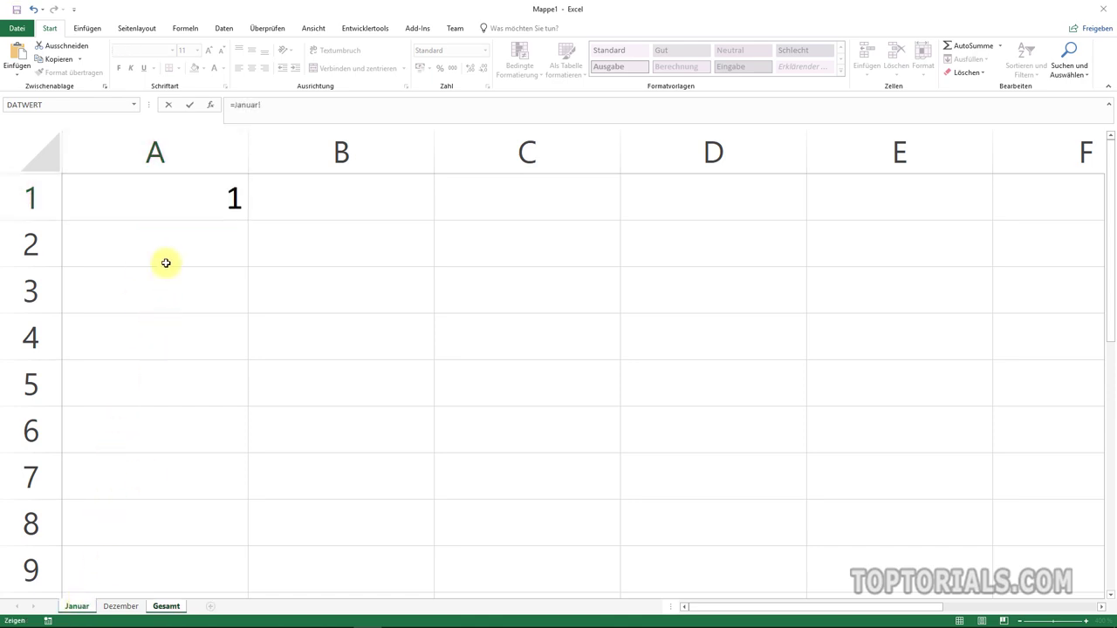
left_click(139, 194)
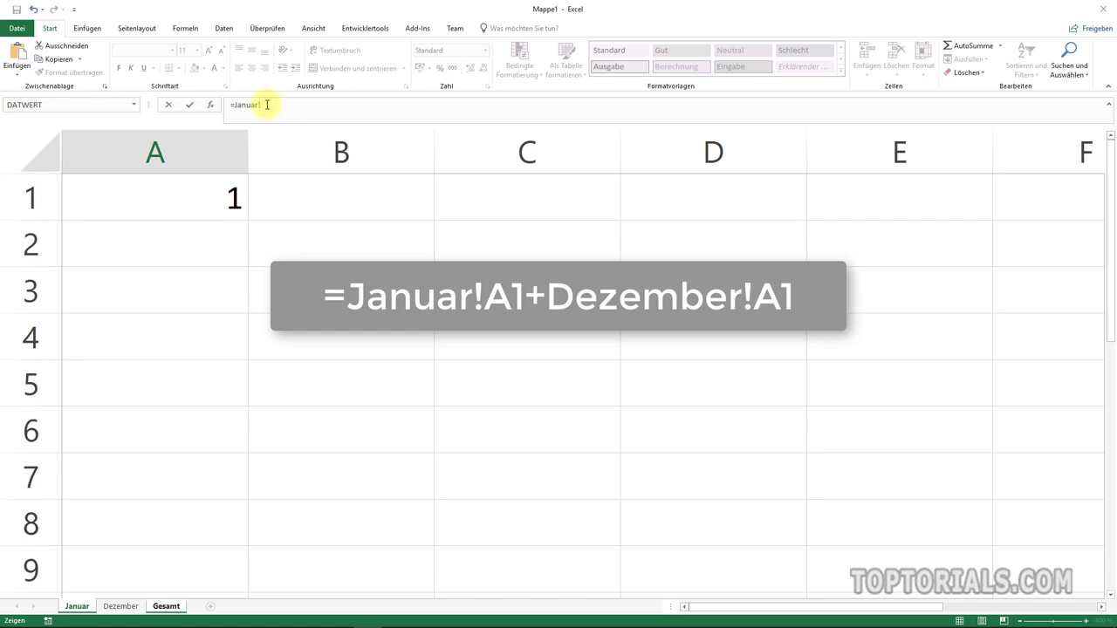
left_click(182, 209)
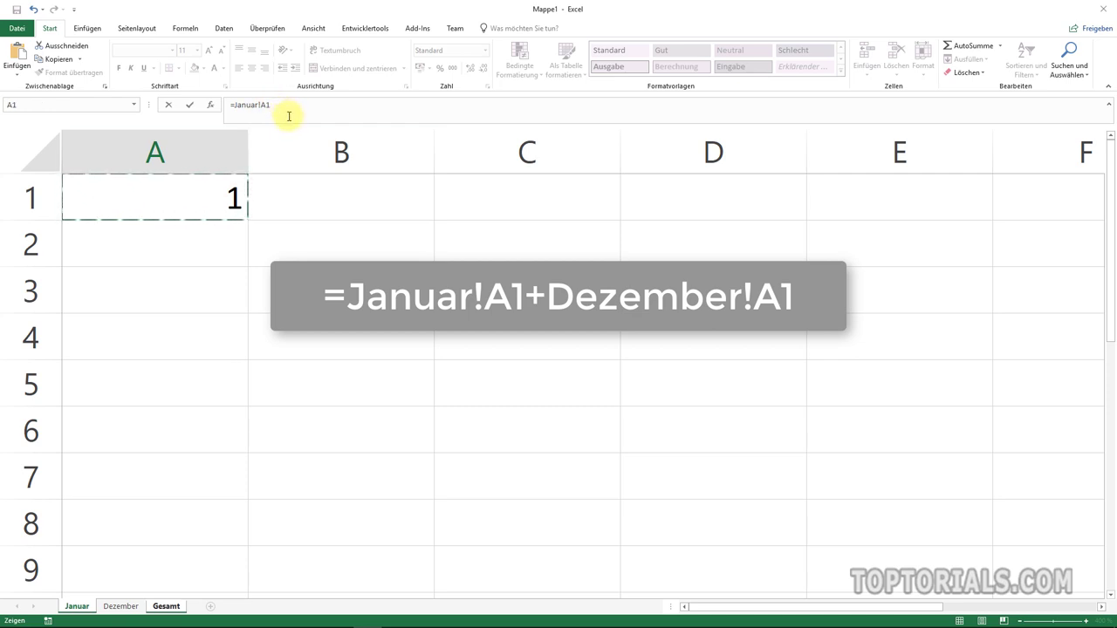
type("+")
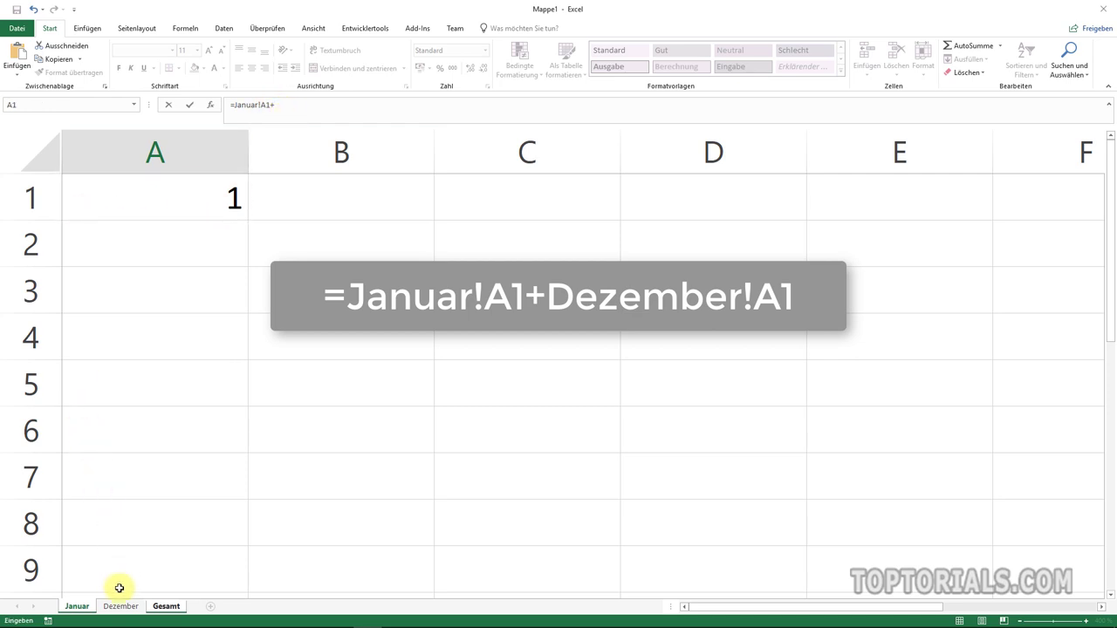
left_click(122, 611)
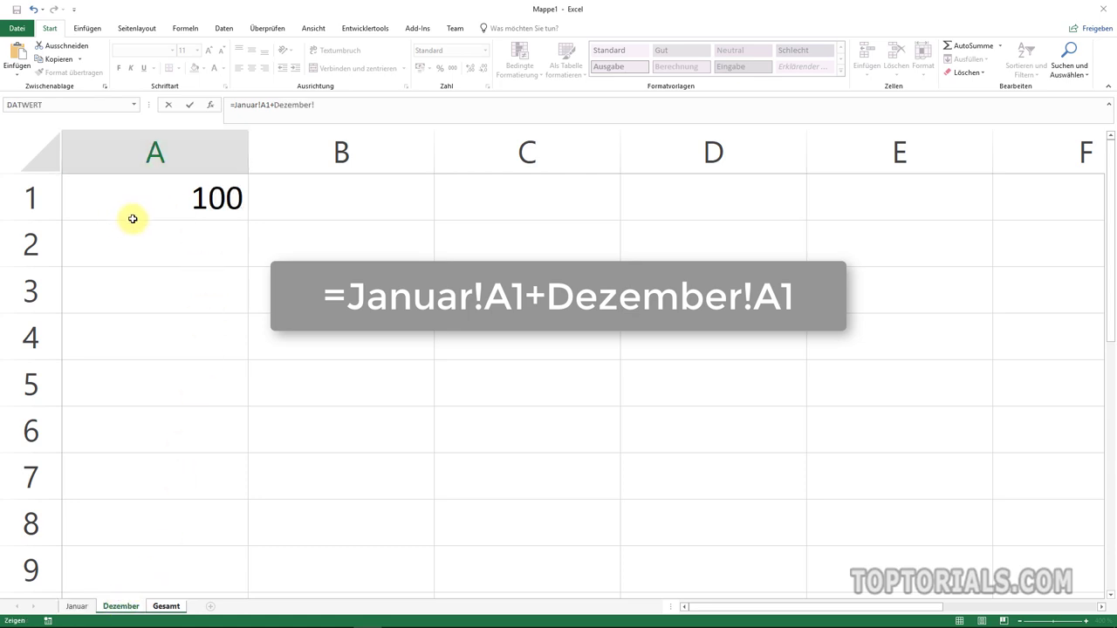
left_click(162, 198)
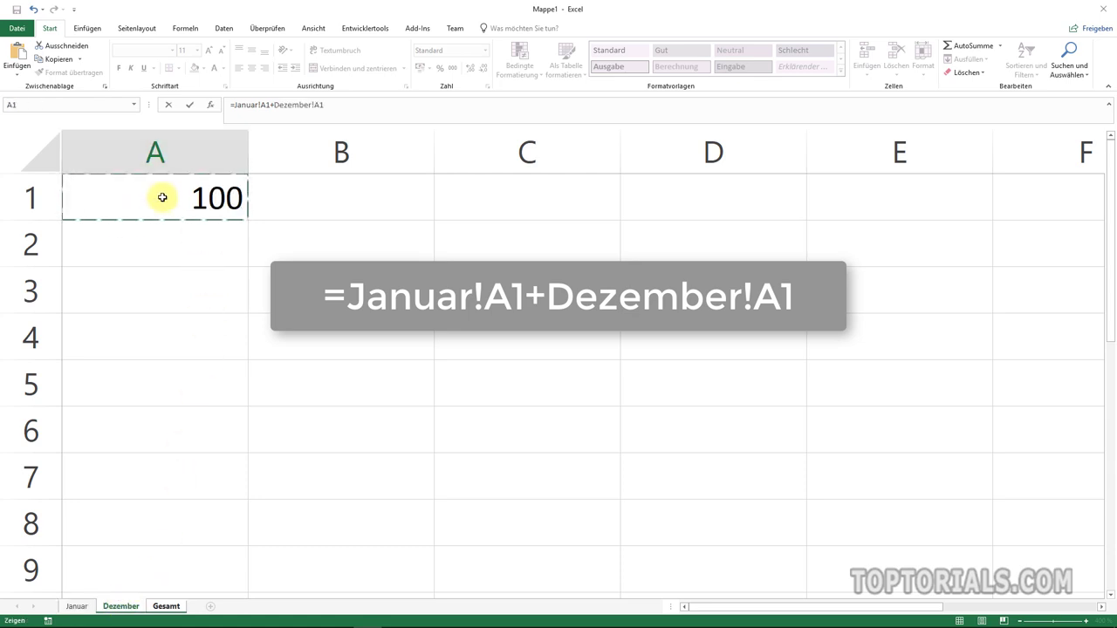
key("Return")
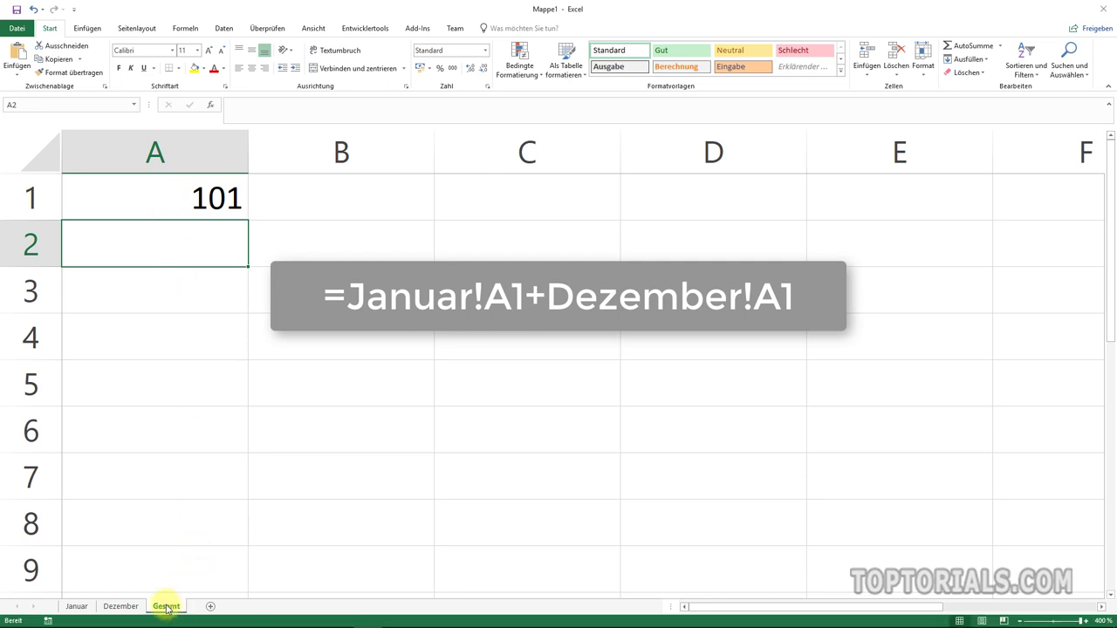
- Inspect the =Januar!A1+Dezember!A1 formula in Gesamt A1, then delete it
double_click(206, 204)
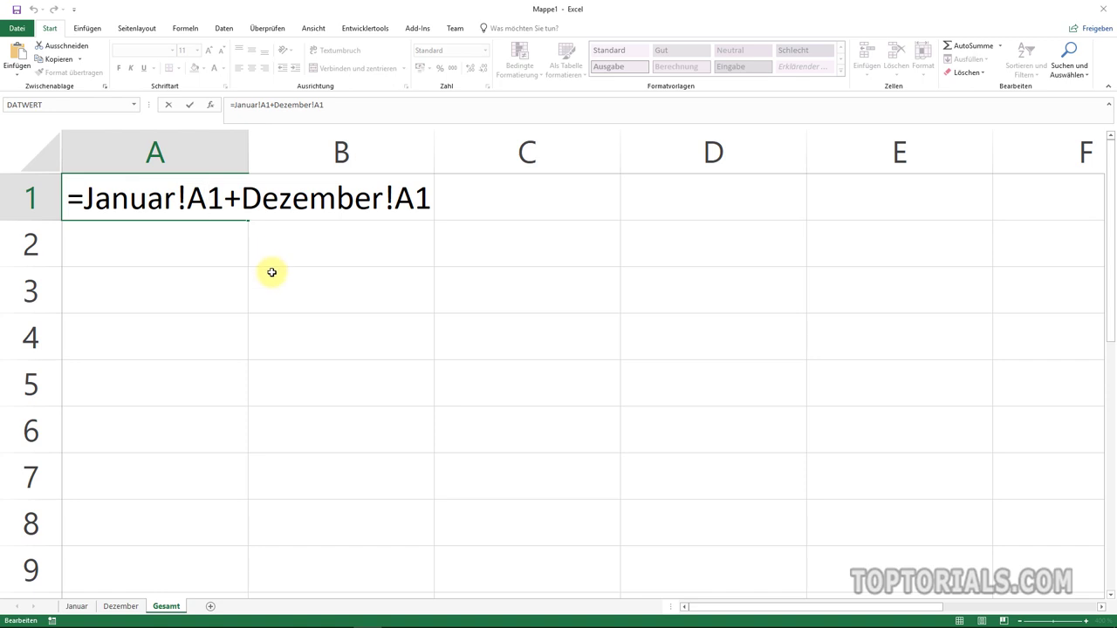
key("ctrl+Return")
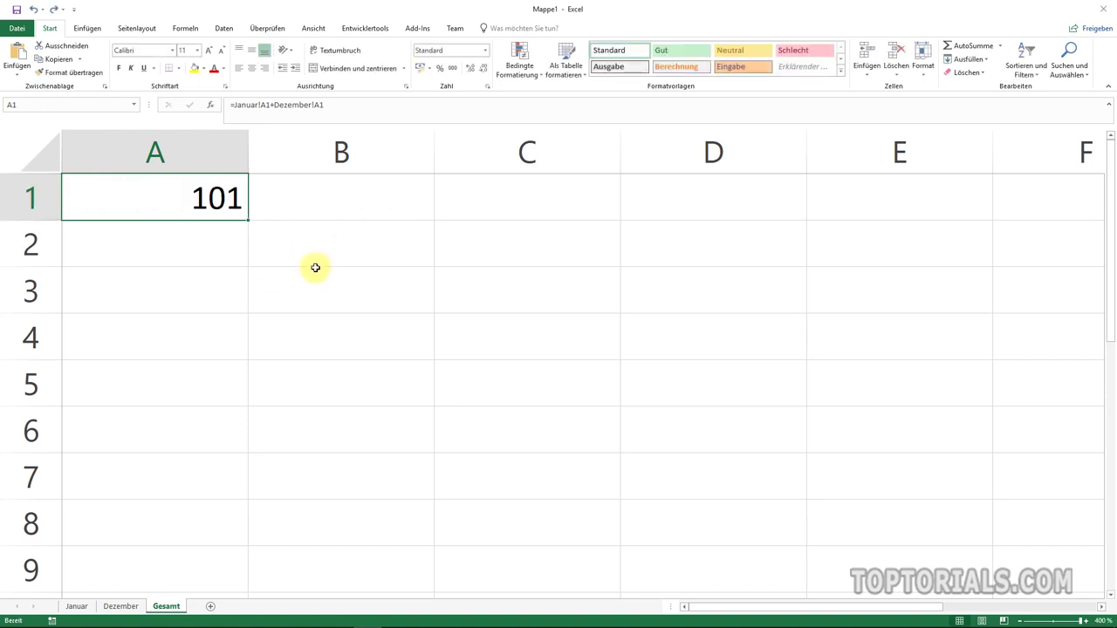
key("Delete")
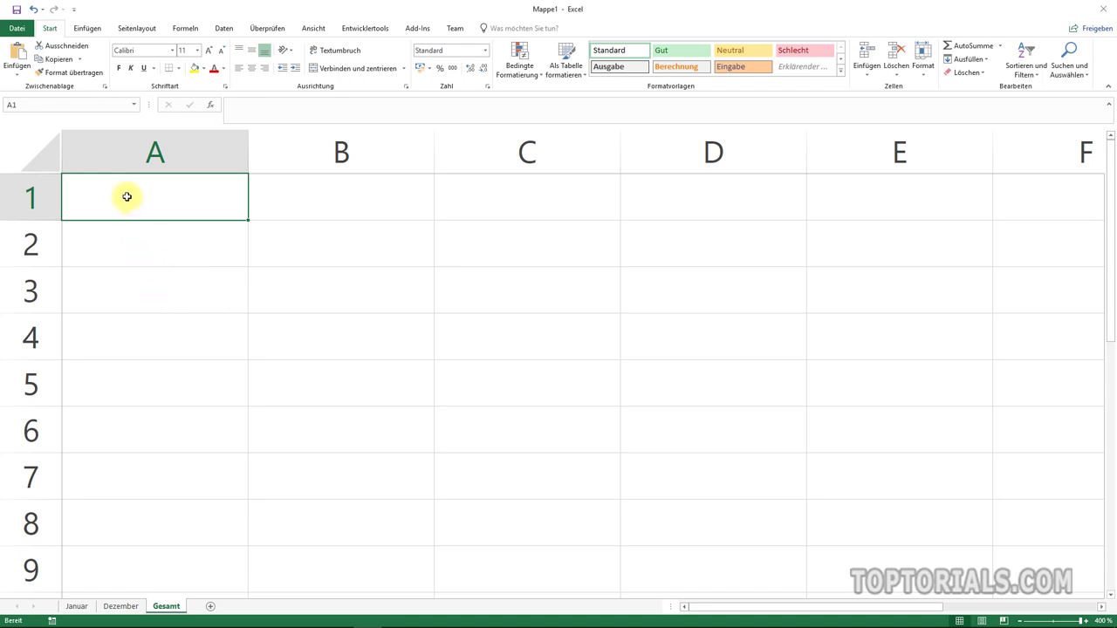
- Enter the 3D sum =SUMME(Januar:Dezember!A1) in Gesamt A1, showing 101
type("=SUM")
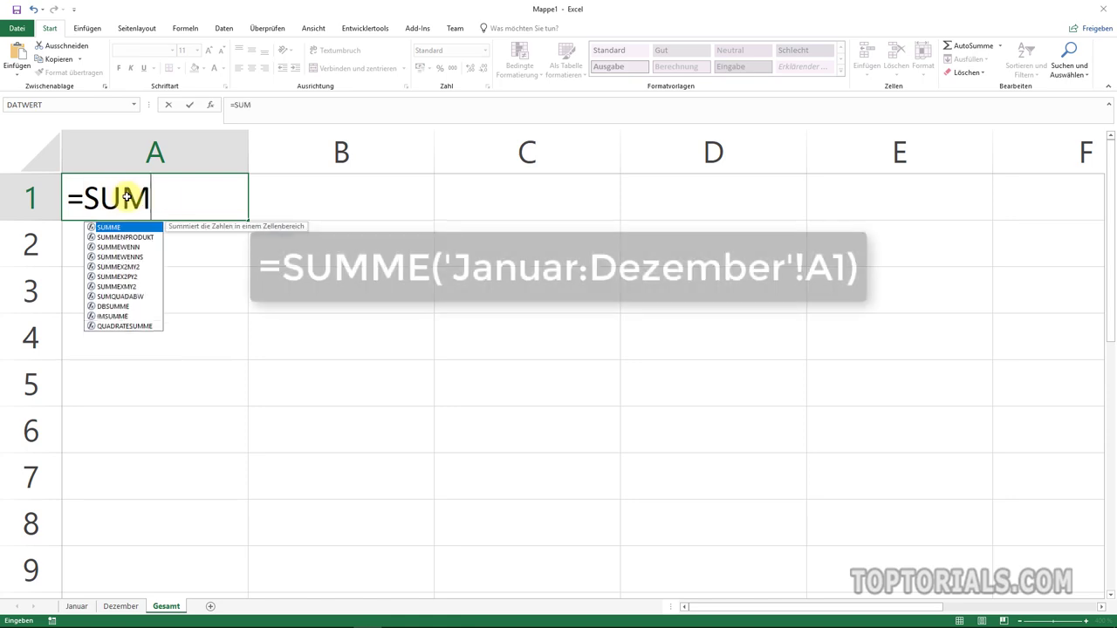
type("ME(")
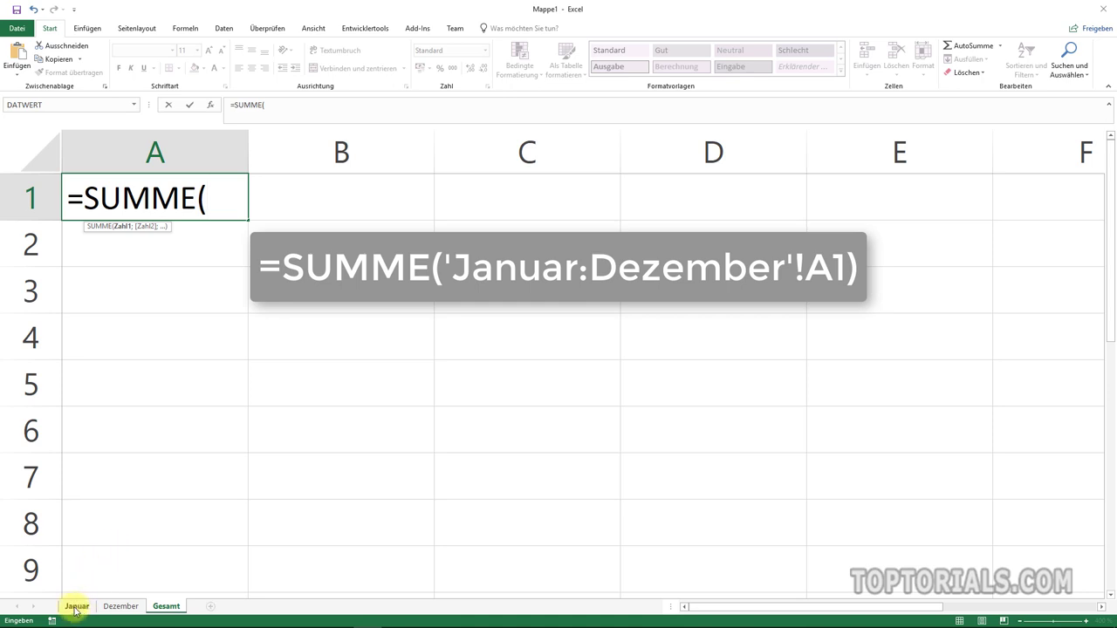
left_click(75, 608)
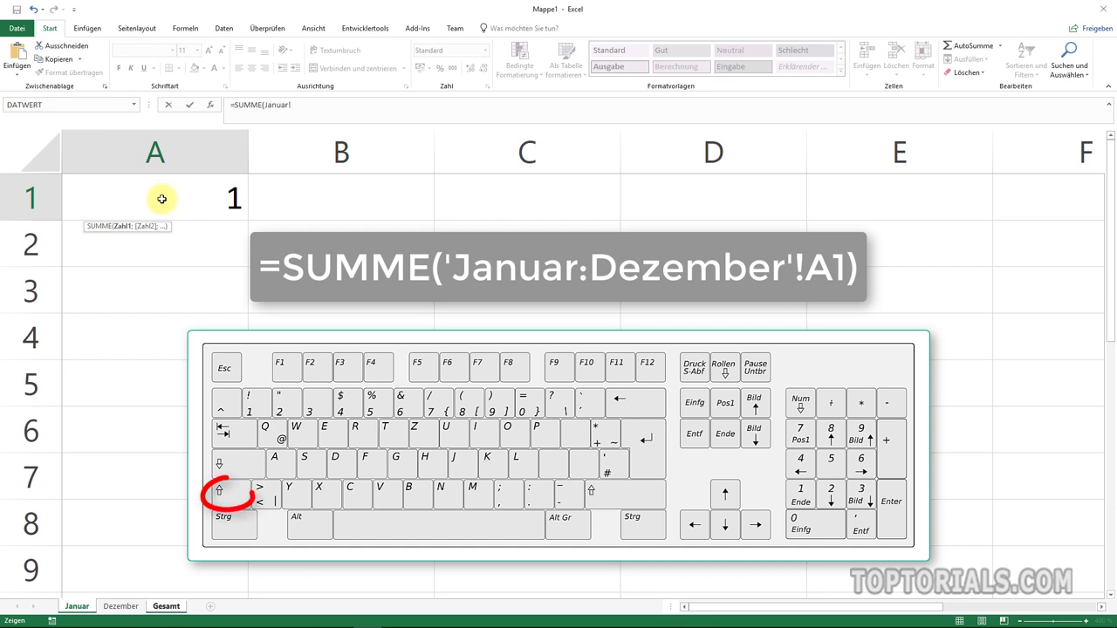
left_click(161, 199)
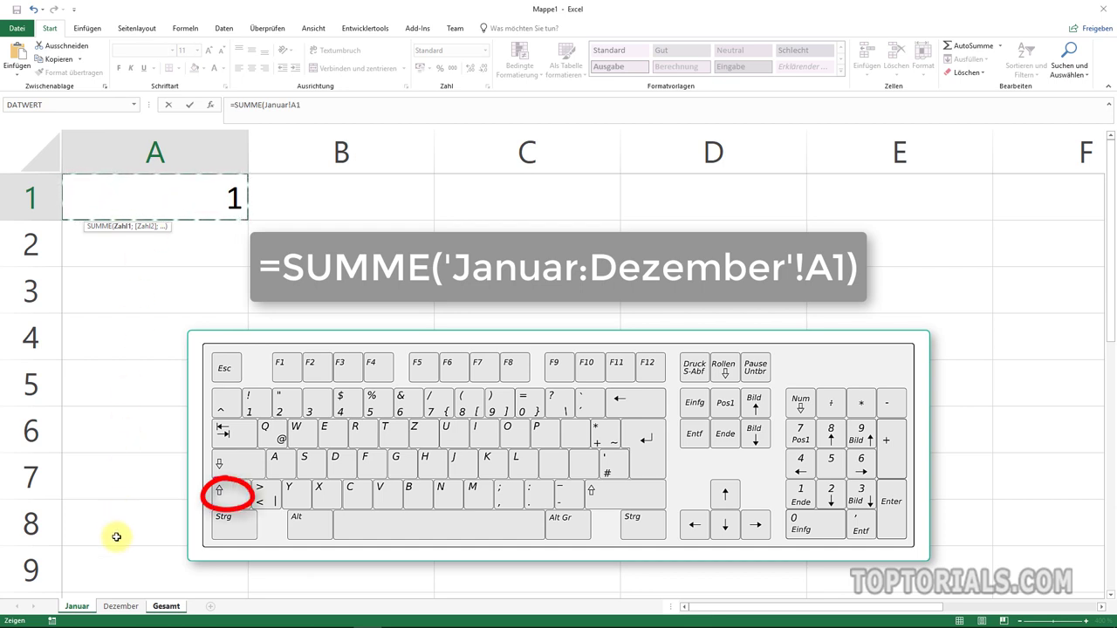
left_click(125, 607, "shift")
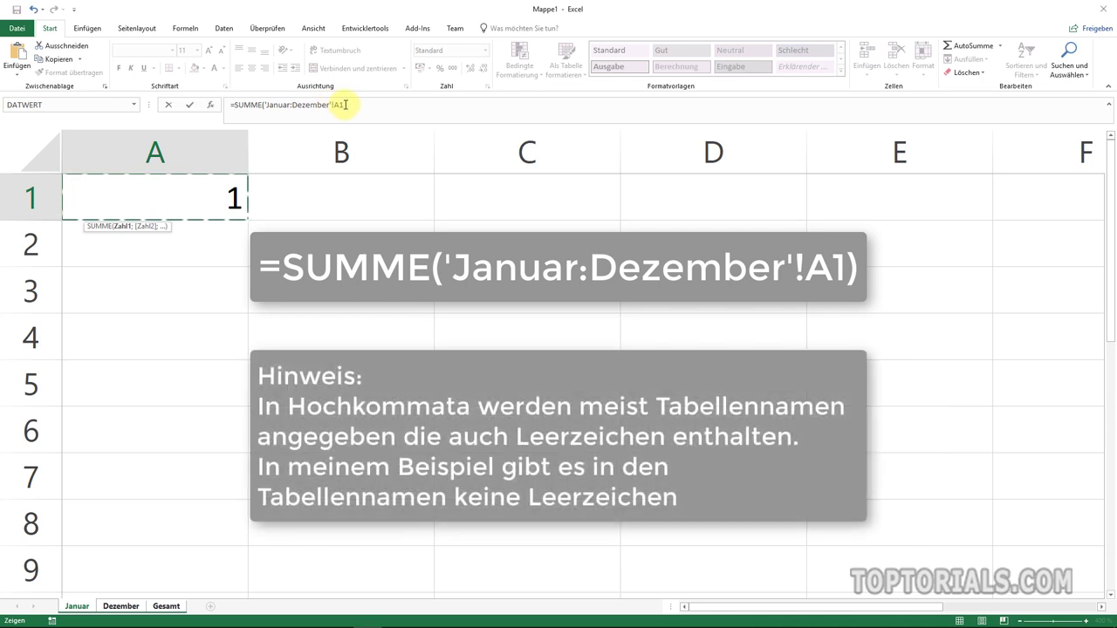
key("Return")
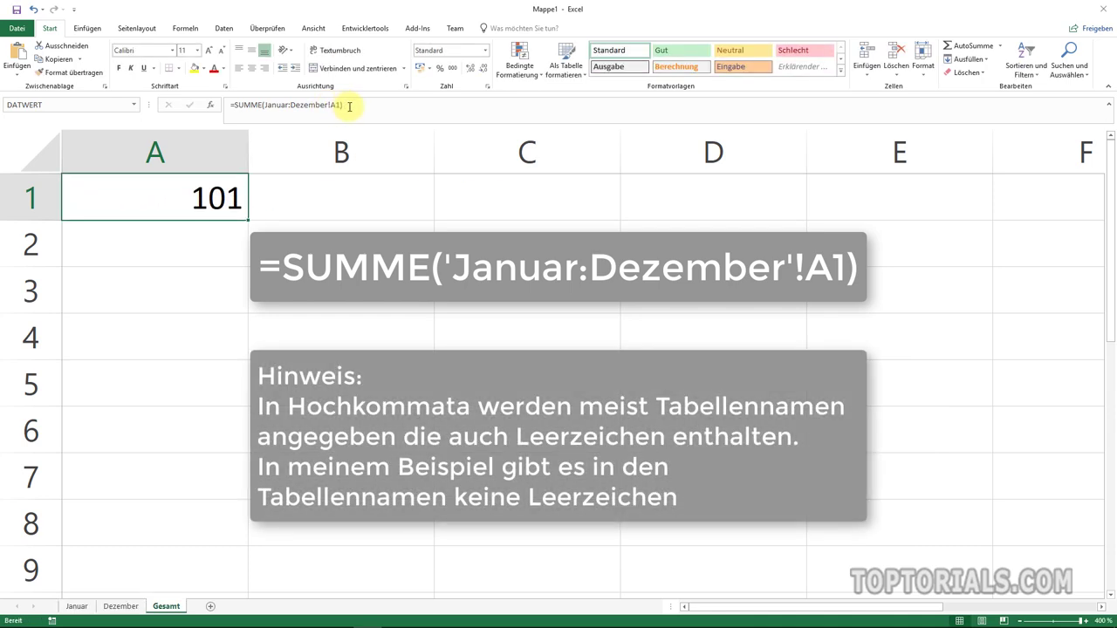
left_click(381, 182)
left_click(154, 200)
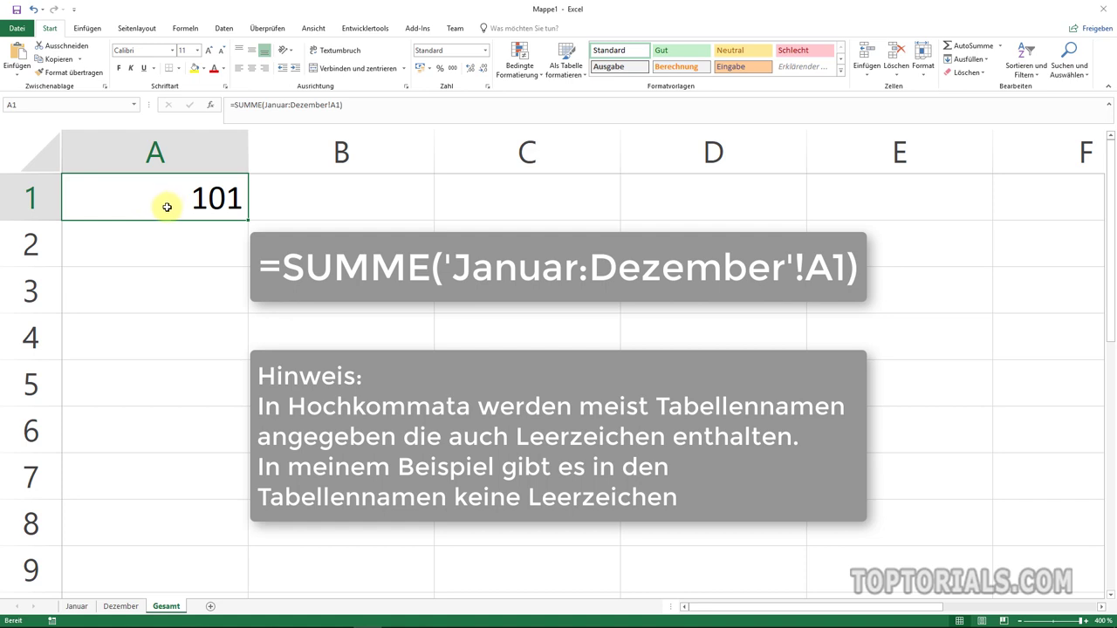
double_click(206, 199)
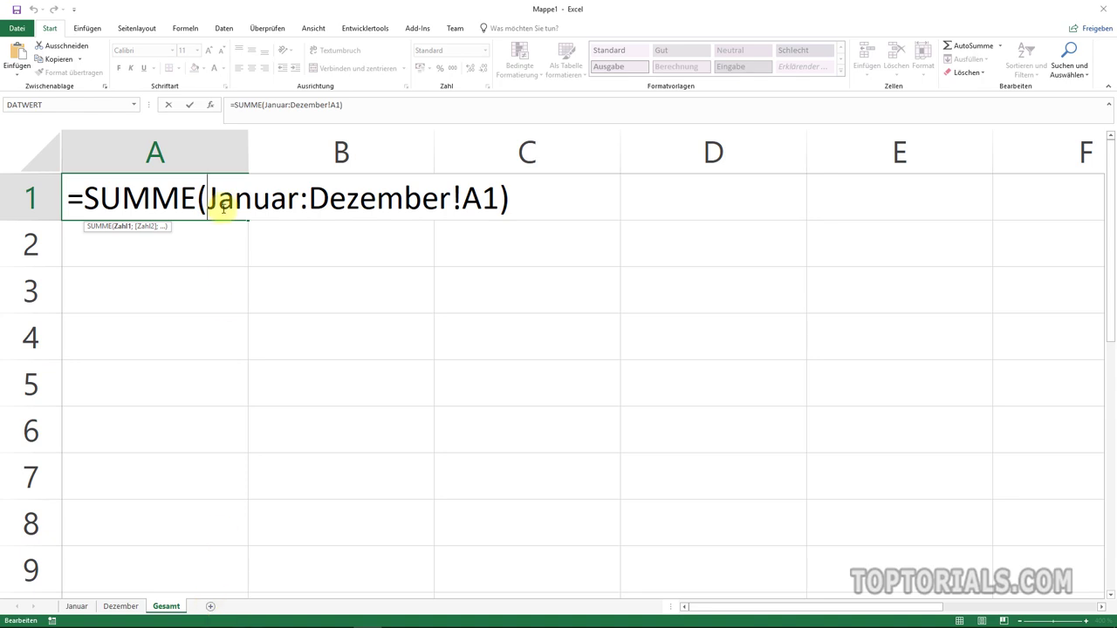
key("ctrl+Return")
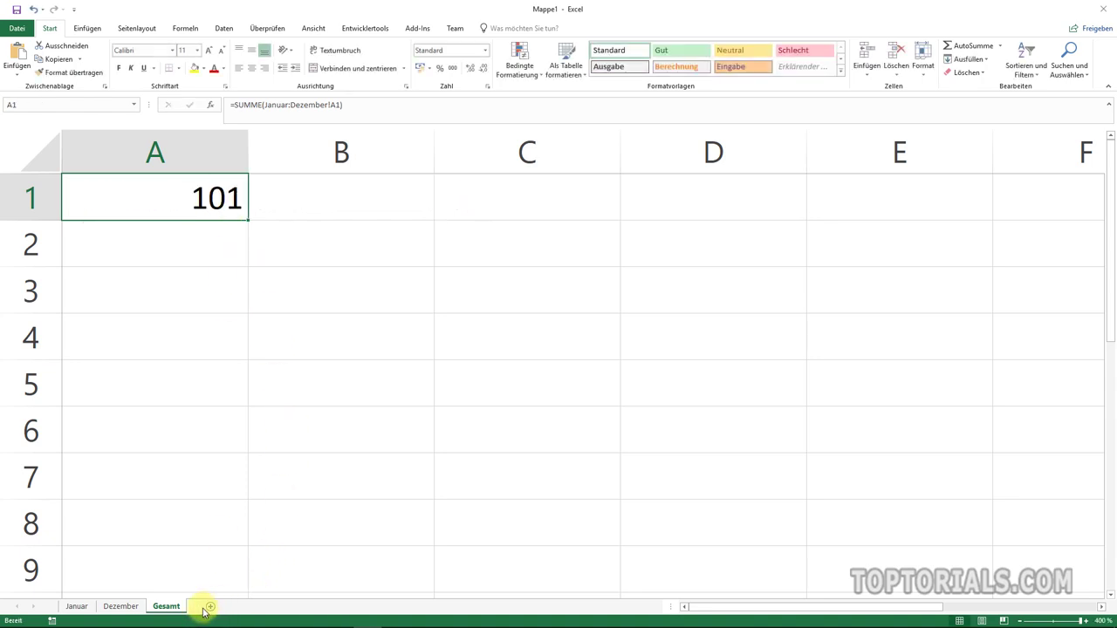
- Add a new worksheet named Februar
left_click(212, 607)
double_click(212, 606)
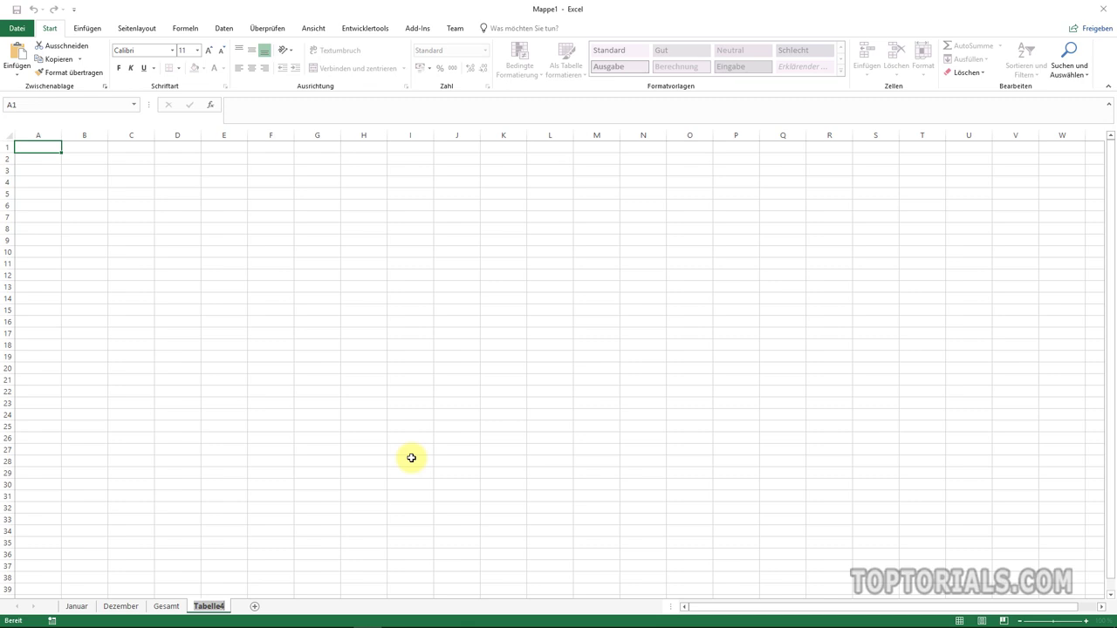
type("Februar")
key("Return")
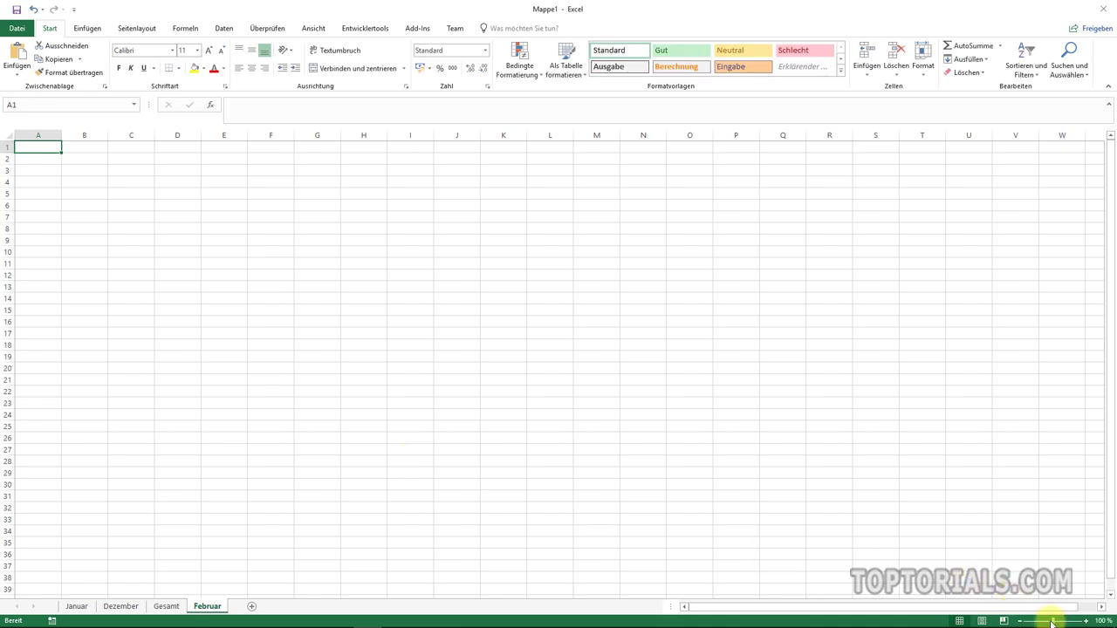
- Enter 10000 in cell A1 of Februar at maximum zoom
left_click_drag(1053, 620, 1082, 620)
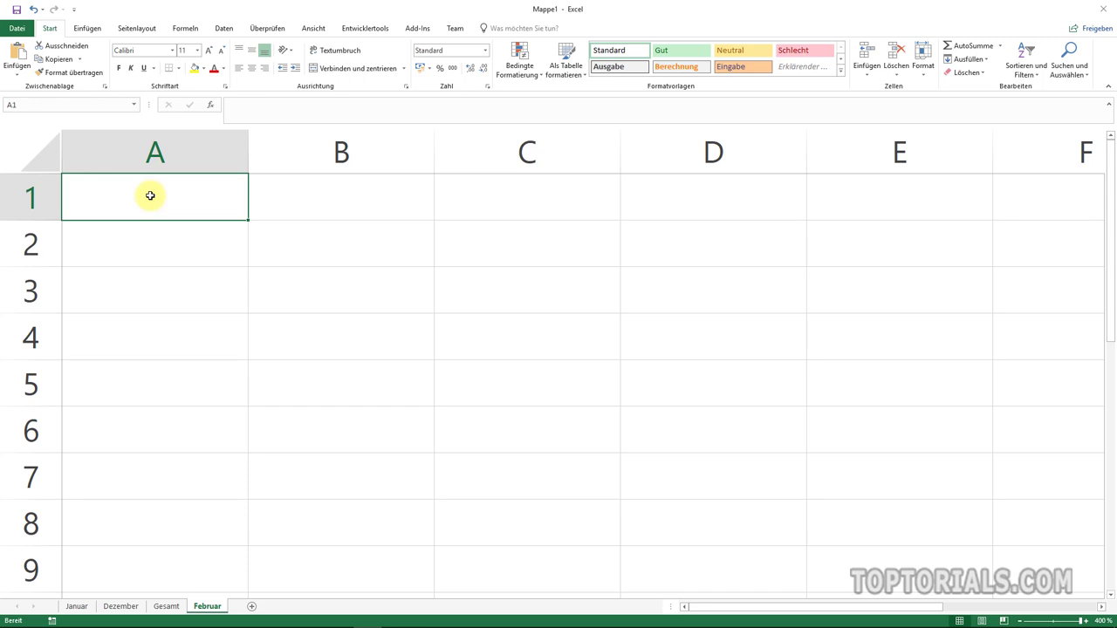
type("10000")
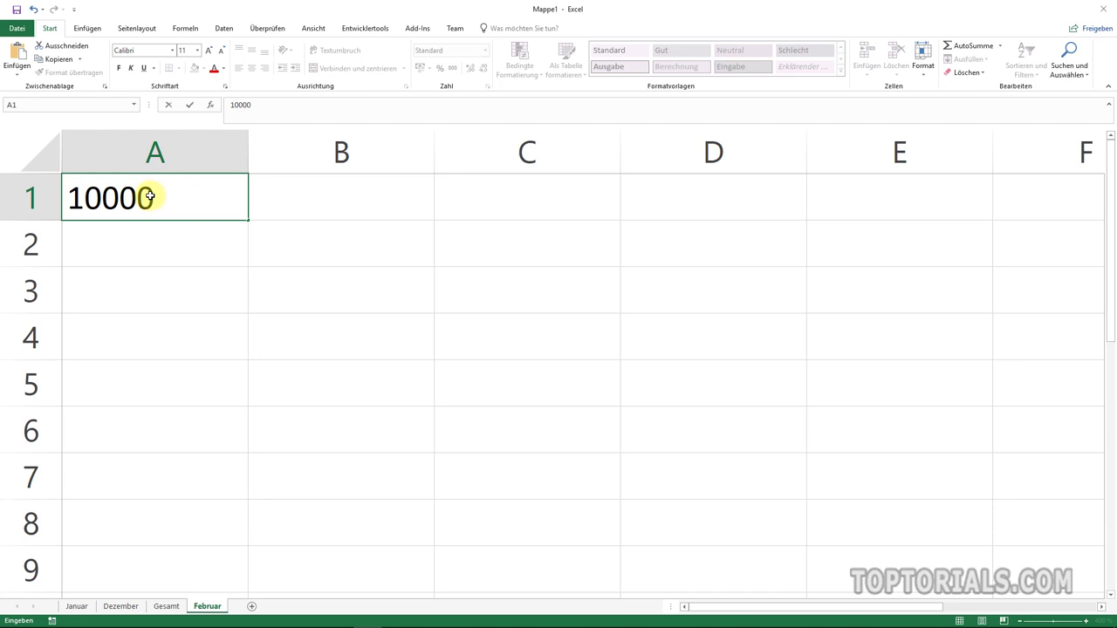
key("Return")
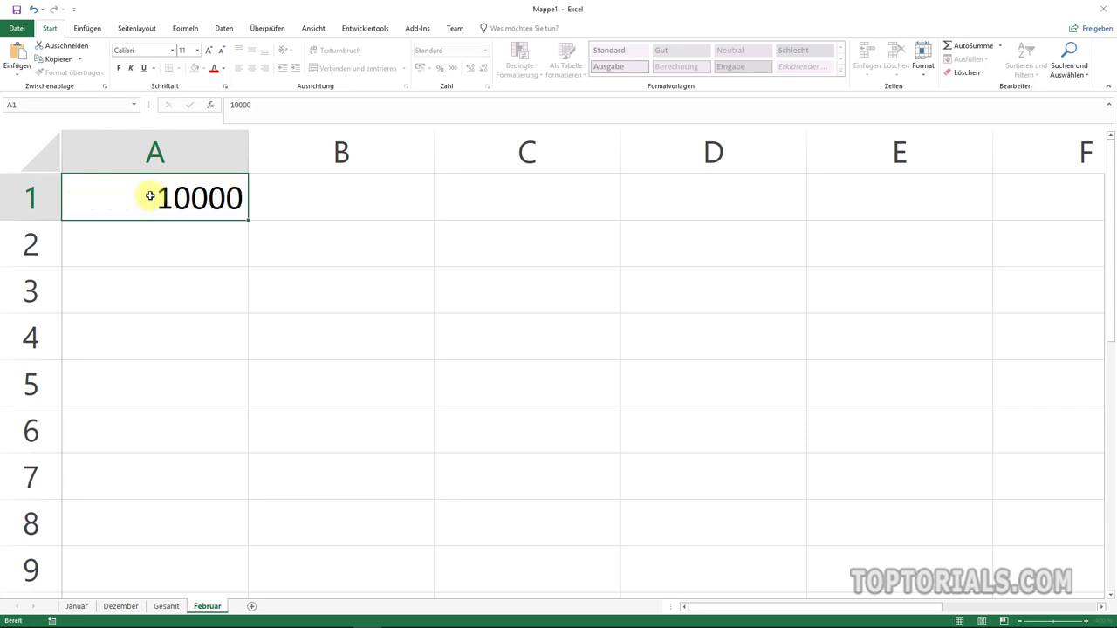
- Drag the Februar tab left and drop it between the Januar and Dezember tabs
left_click(161, 605)
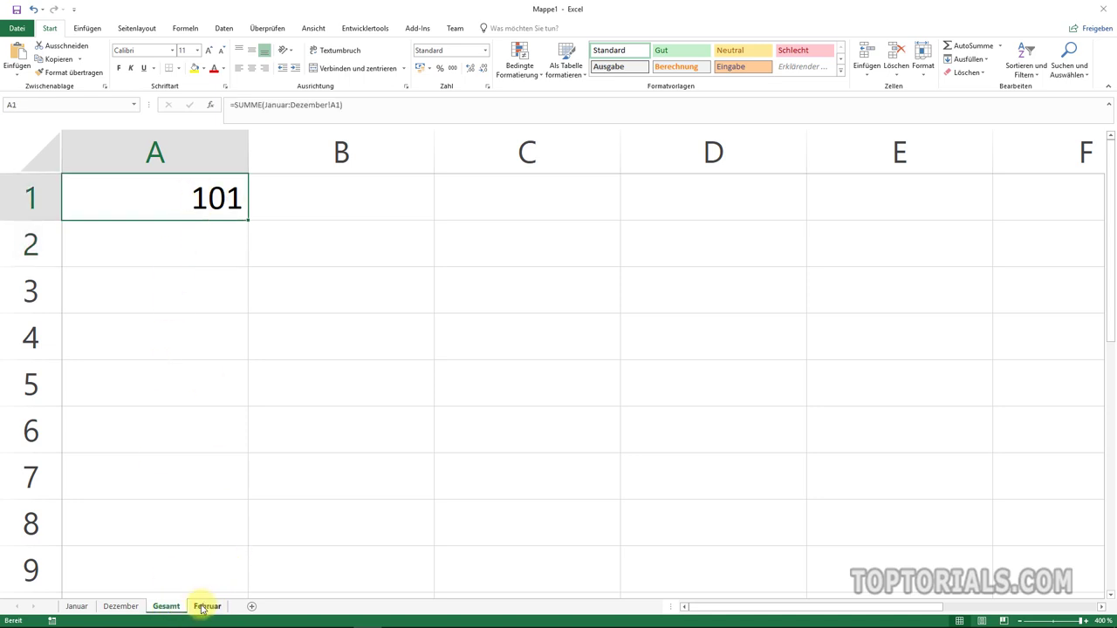
left_click_drag(202, 609, 77, 610)
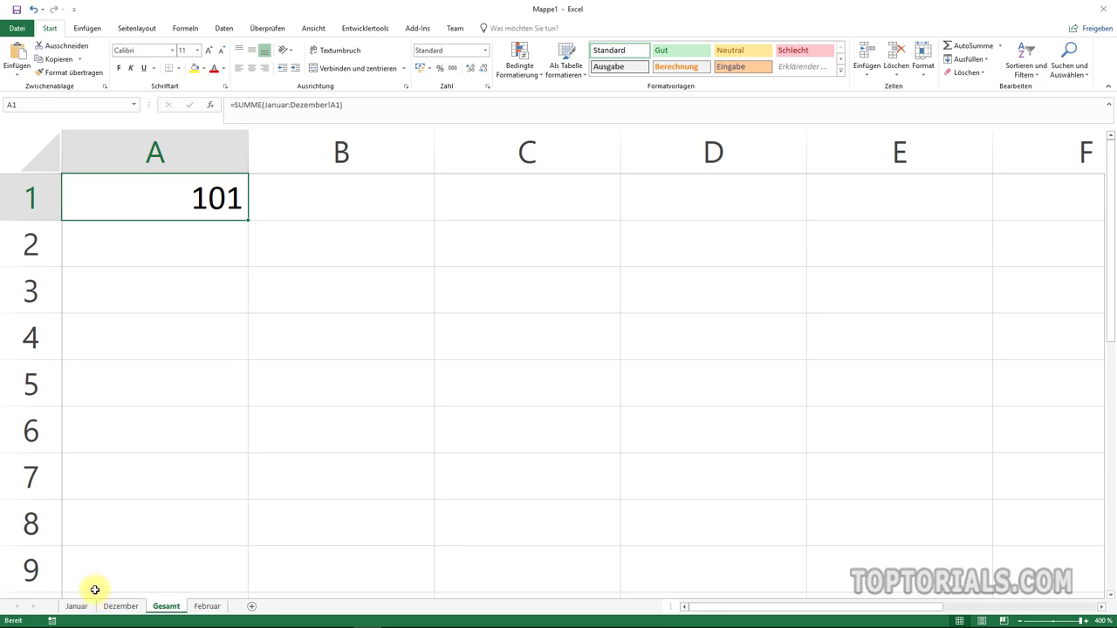
left_click(207, 605)
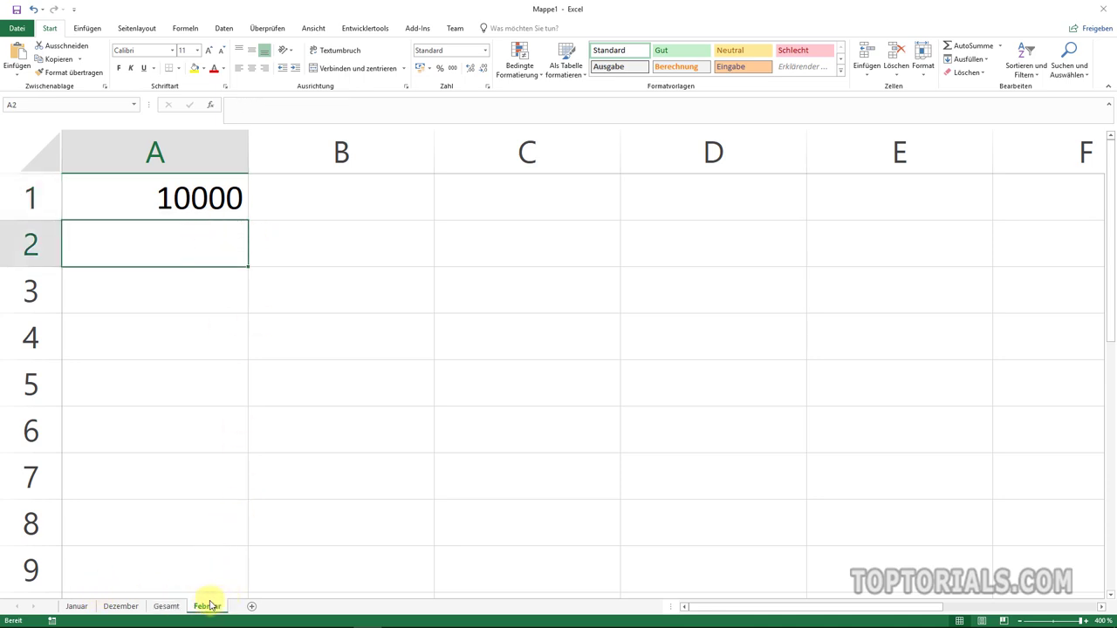
left_click_drag(210, 604, 101, 602)
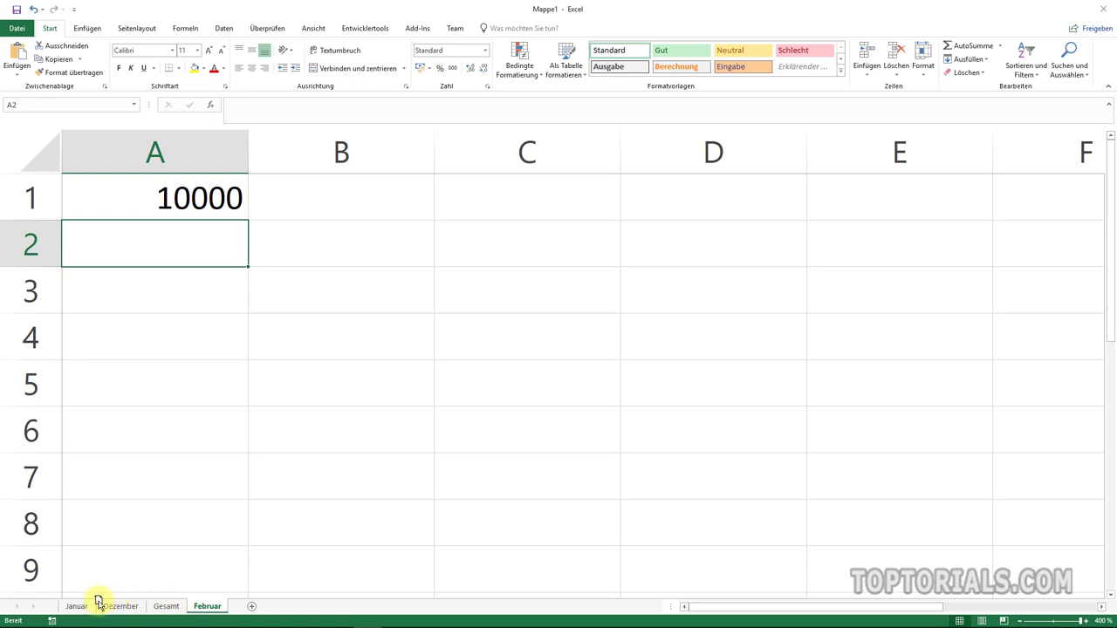
left_click_drag(99, 602, 100, 602)
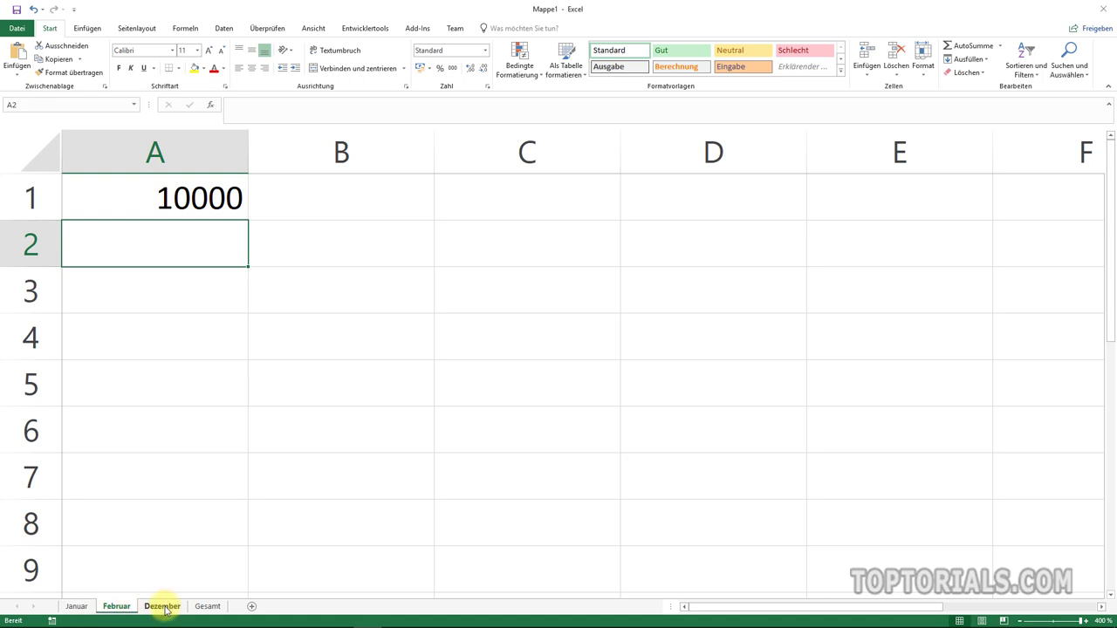
- Change the Gesamt A1 formula to =SUMME(Januar:Dezember!A1:A10), giving 10101
left_click(207, 608)
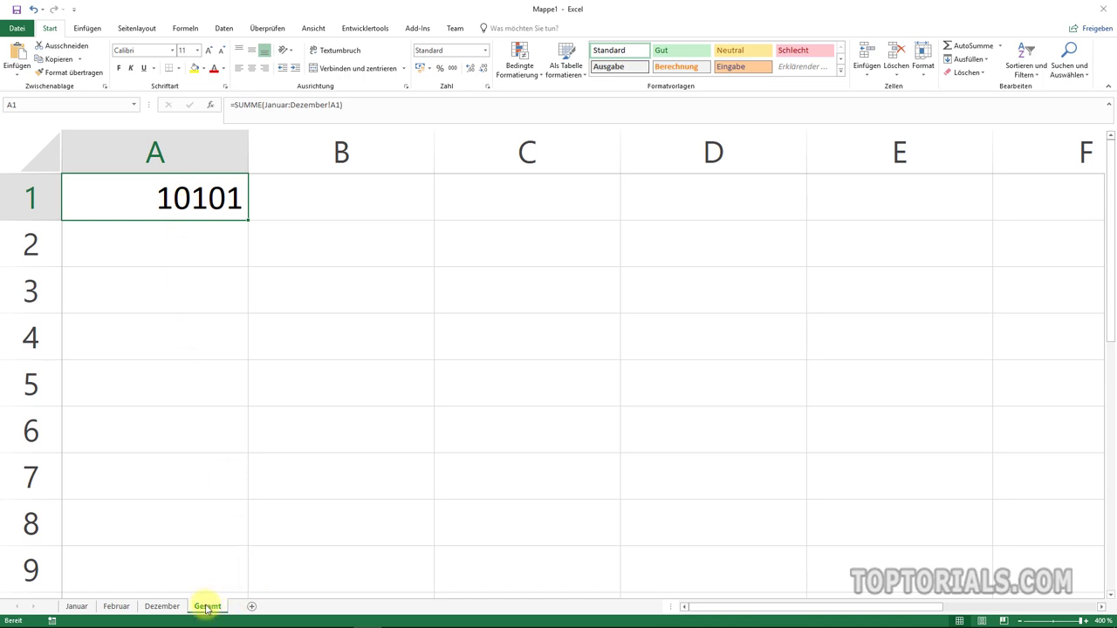
double_click(171, 200)
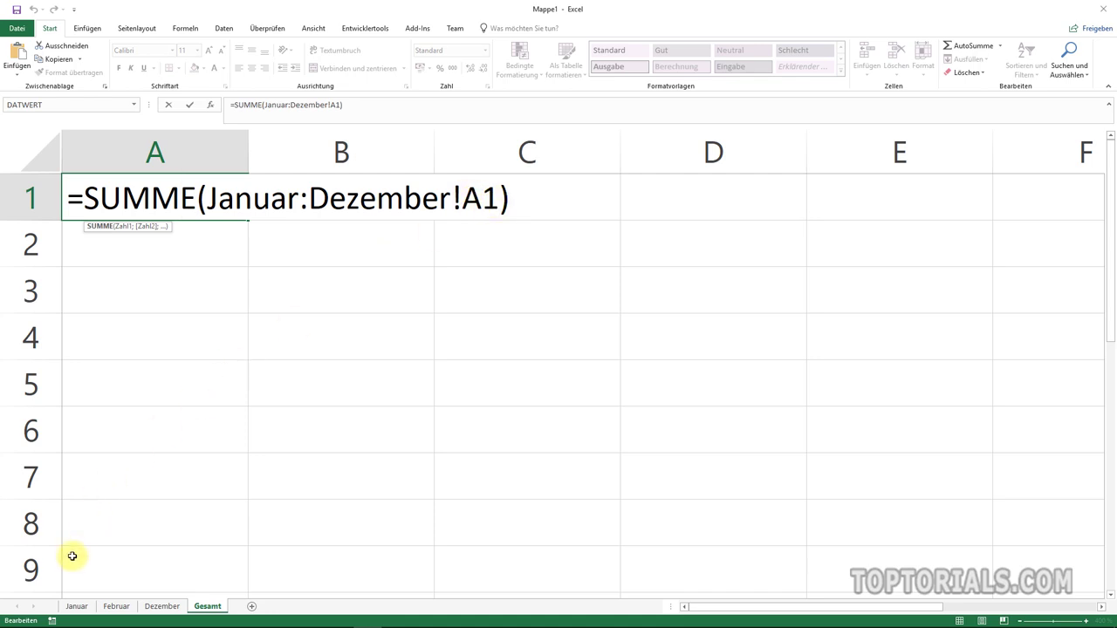
left_click(502, 200)
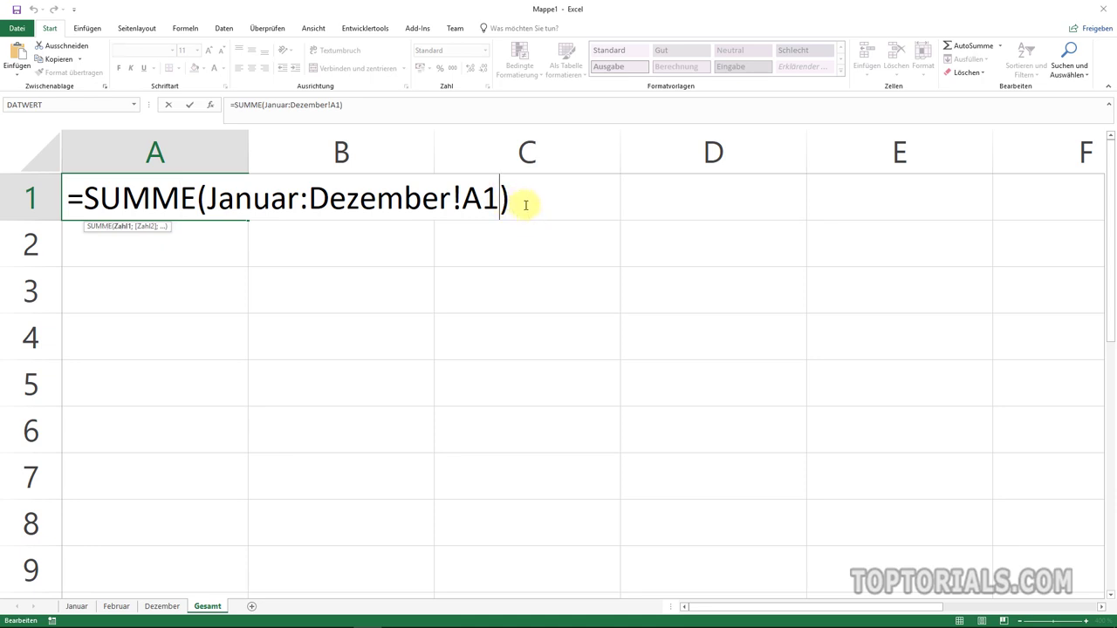
type(":")
type("A10")
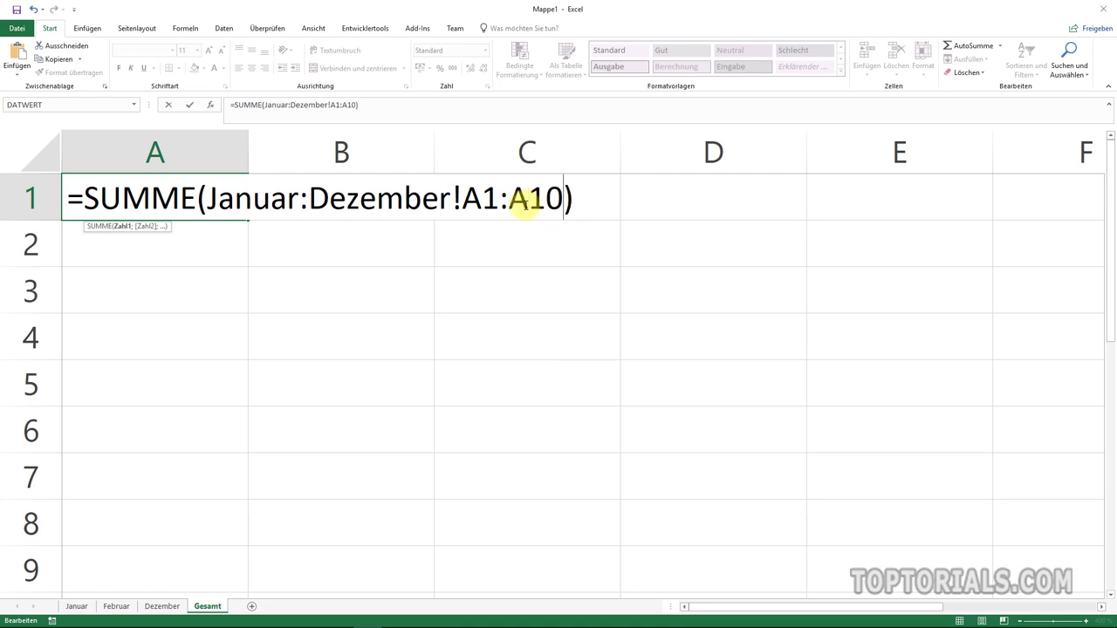
key("Return")
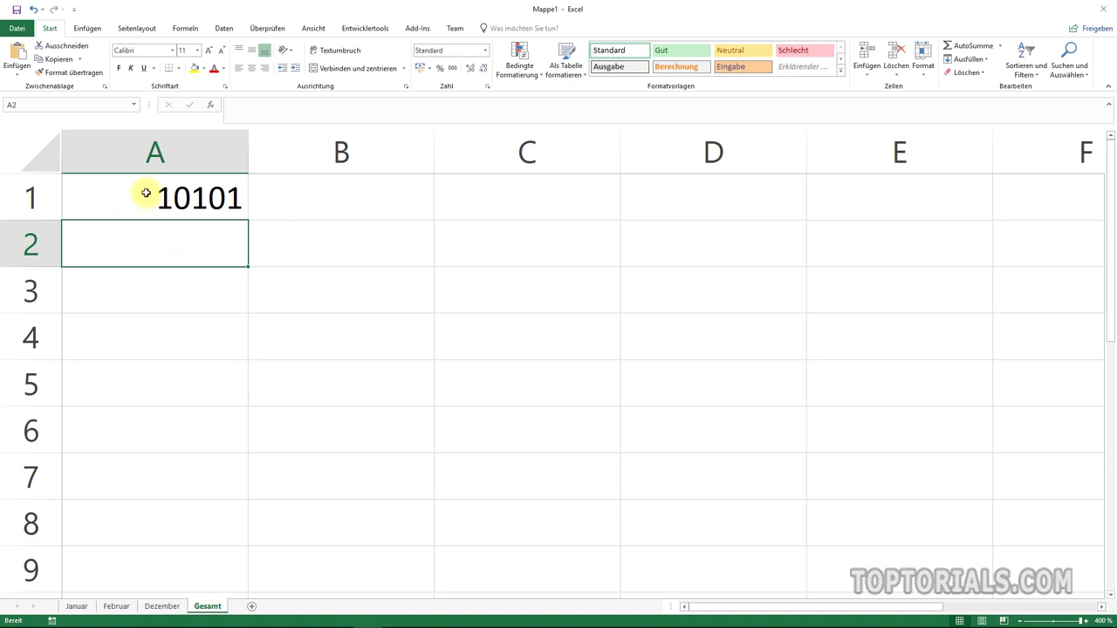
- Enter 44444444 in cell A5 of Januar and check the Gesamt total
left_click(77, 607)
left_click(105, 392)
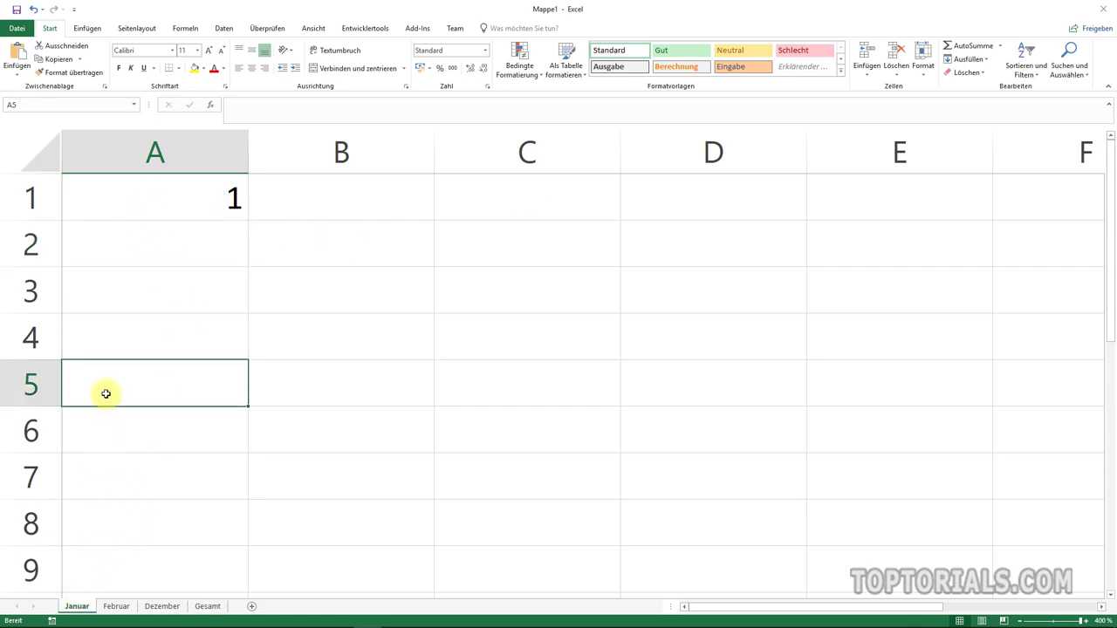
type("4444444")
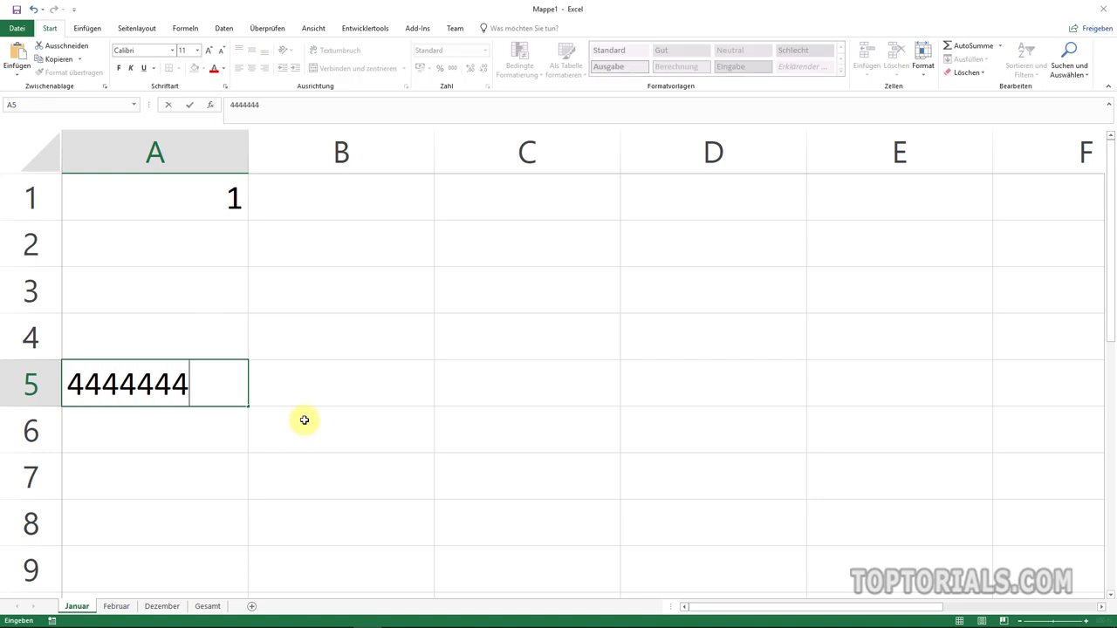
type("4")
key("Return")
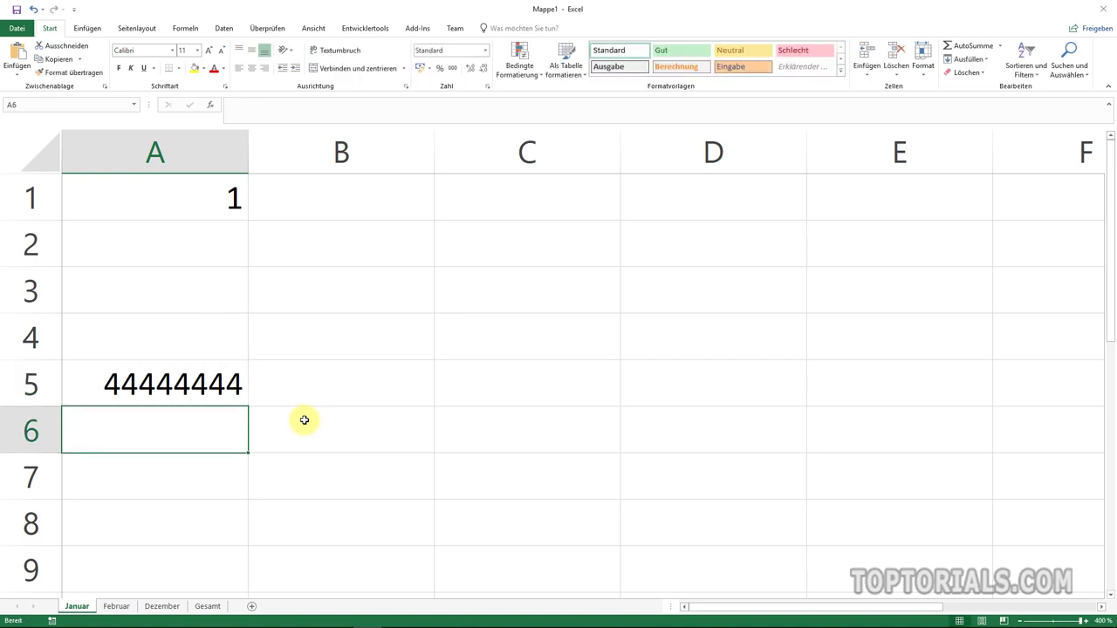
left_click(209, 607)
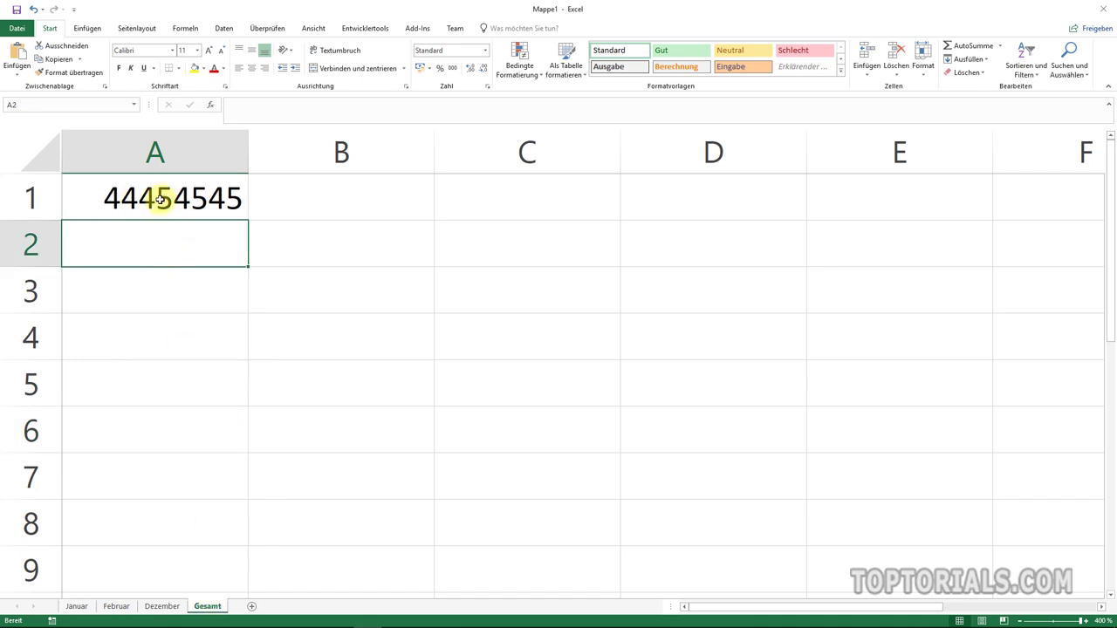
- Enter 7777777 in cell A5 of Februar, bringing the Gesamt total to 52232322
left_click(116, 606)
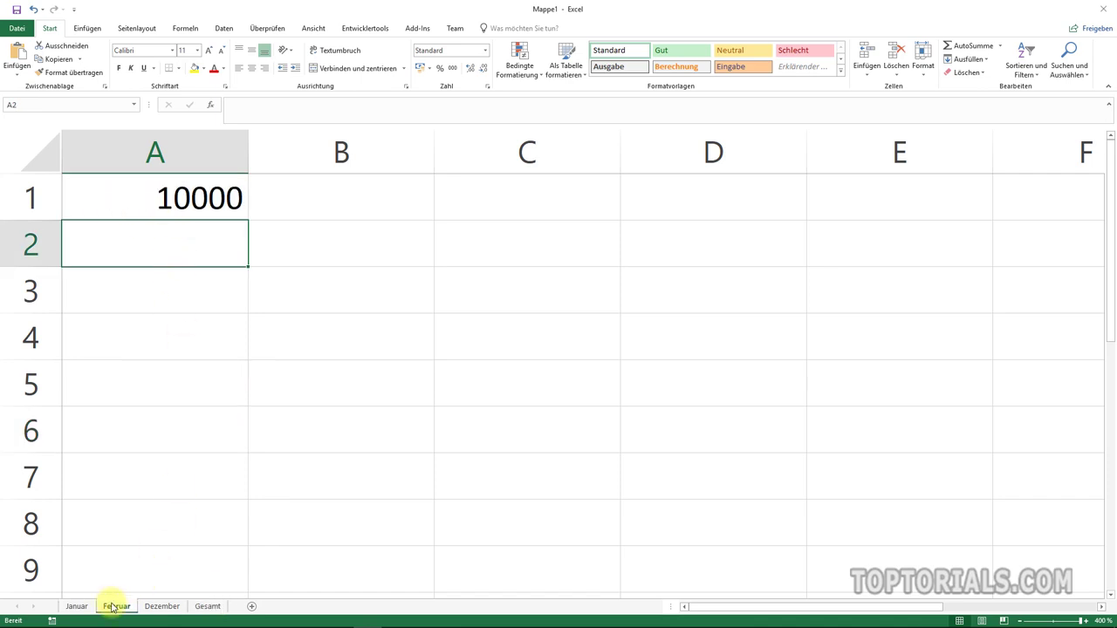
left_click(154, 373)
type("77777")
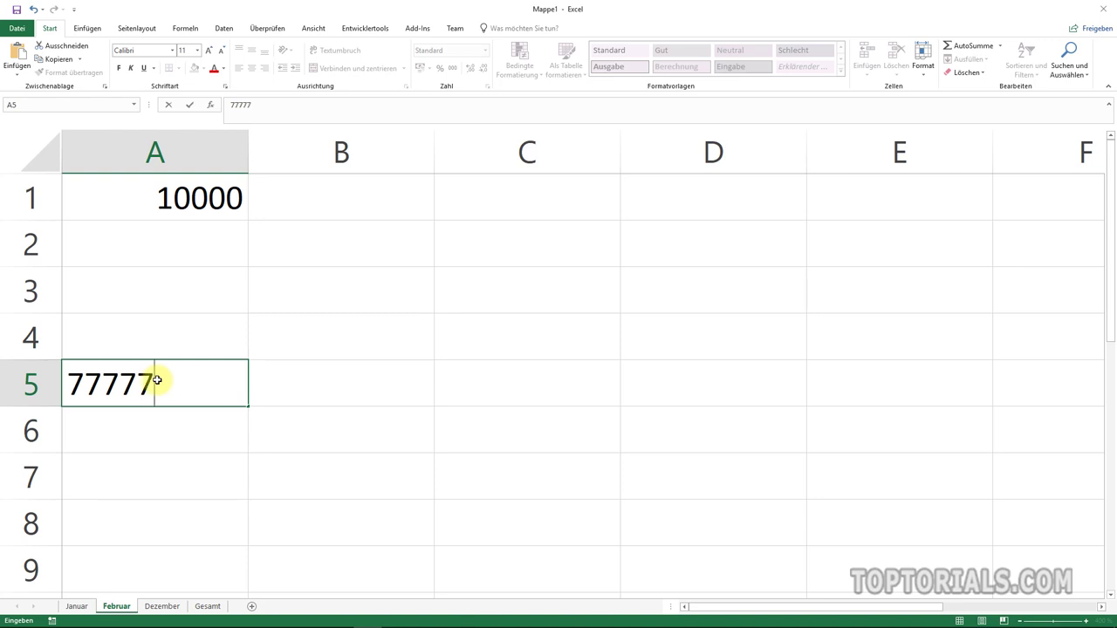
type("77")
key("Return")
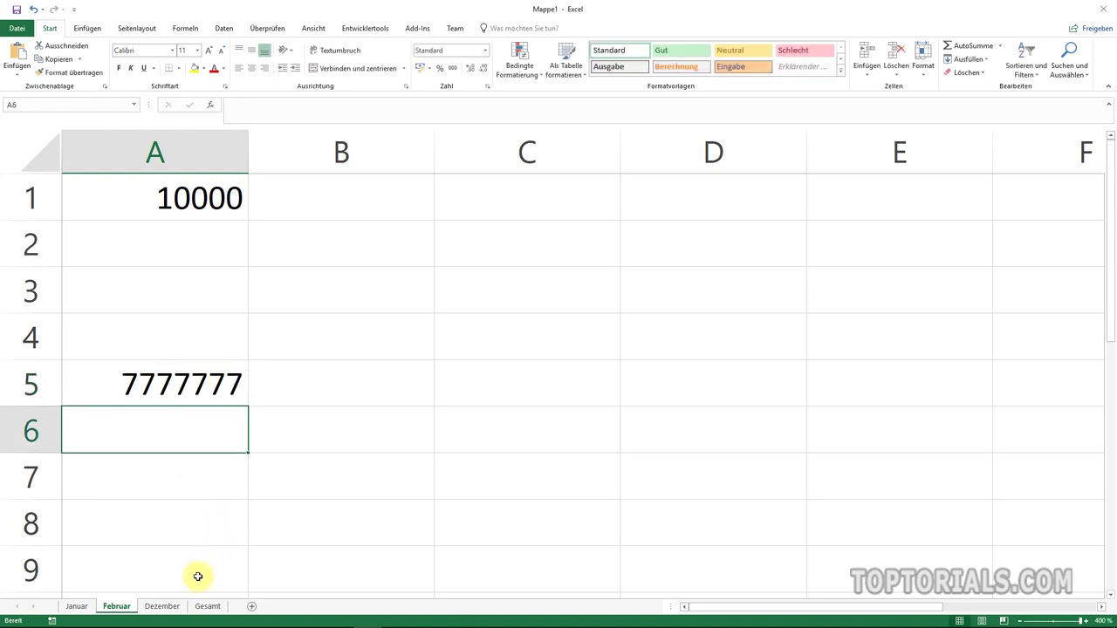
left_click(207, 606)
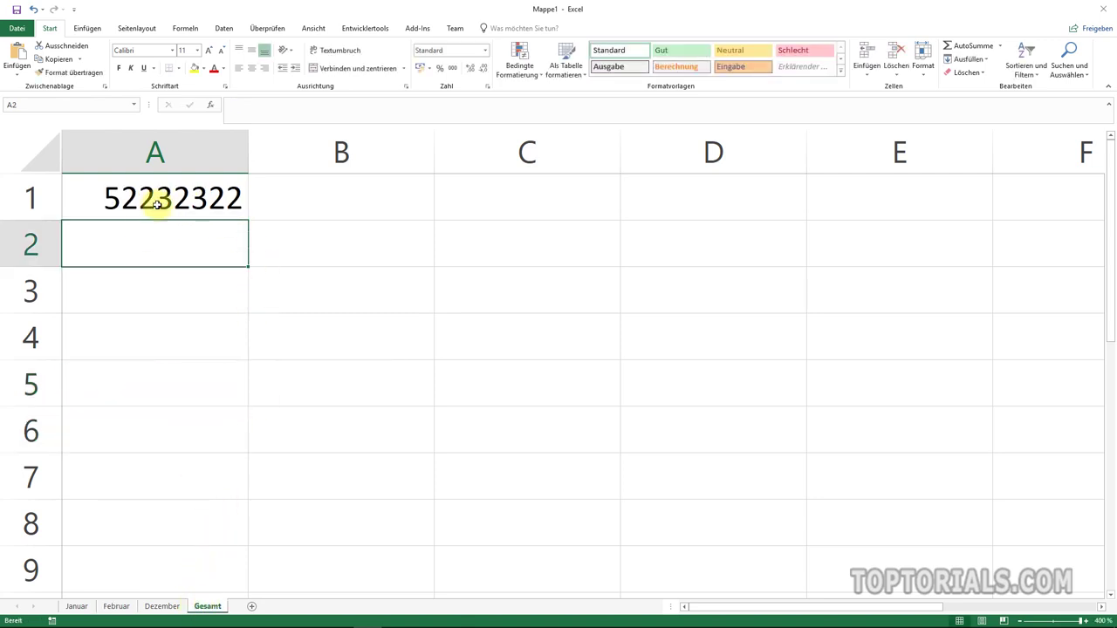
left_click(215, 199)
double_click(218, 215)
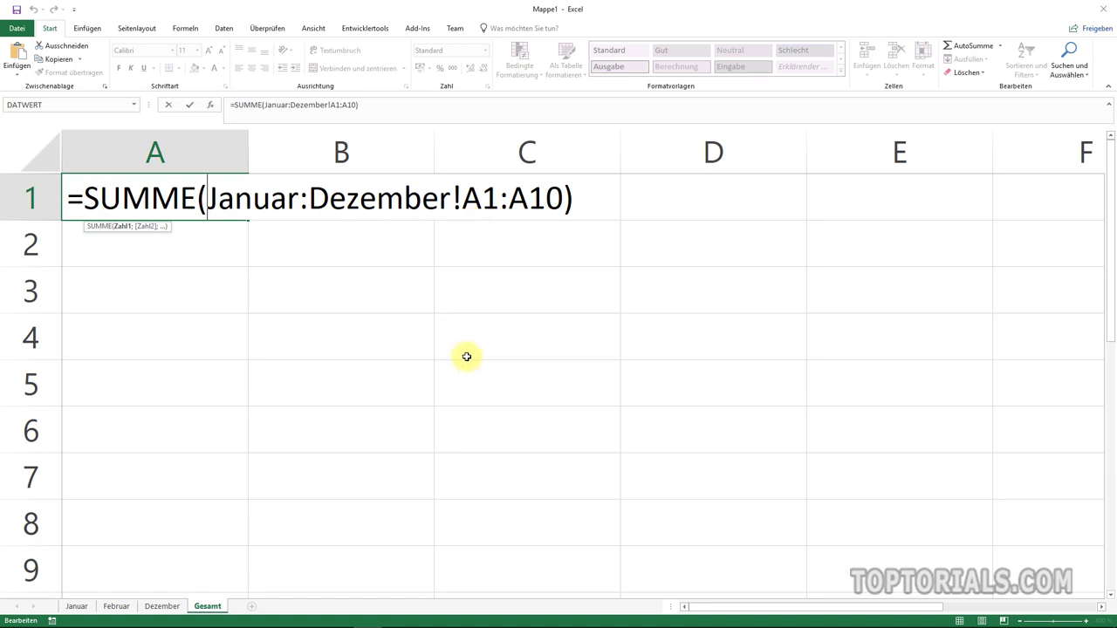
key("ctrl+Return")
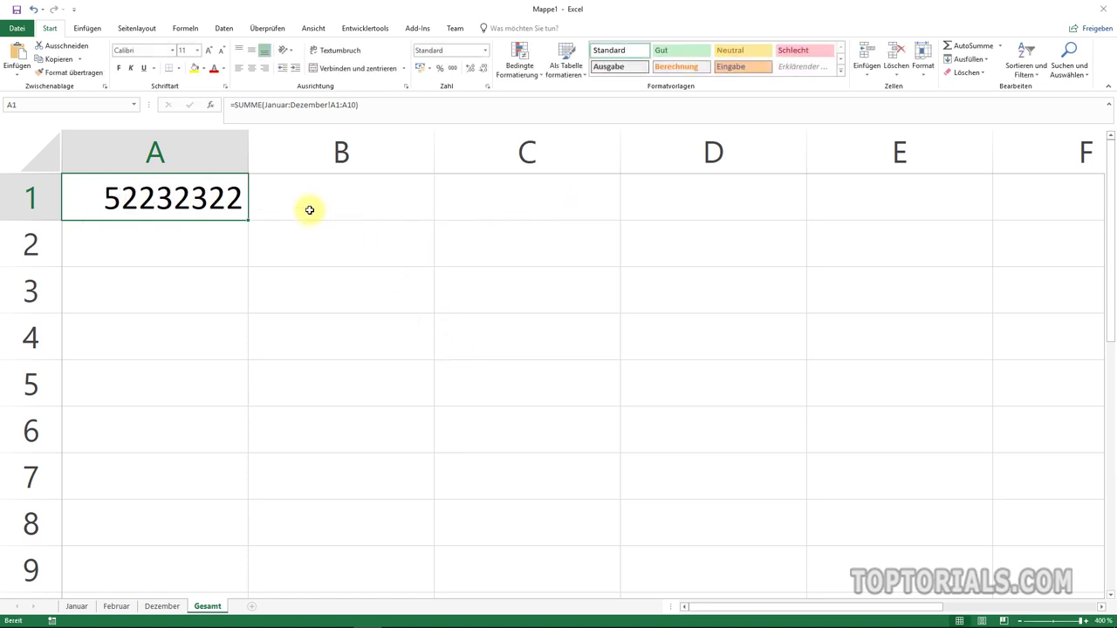